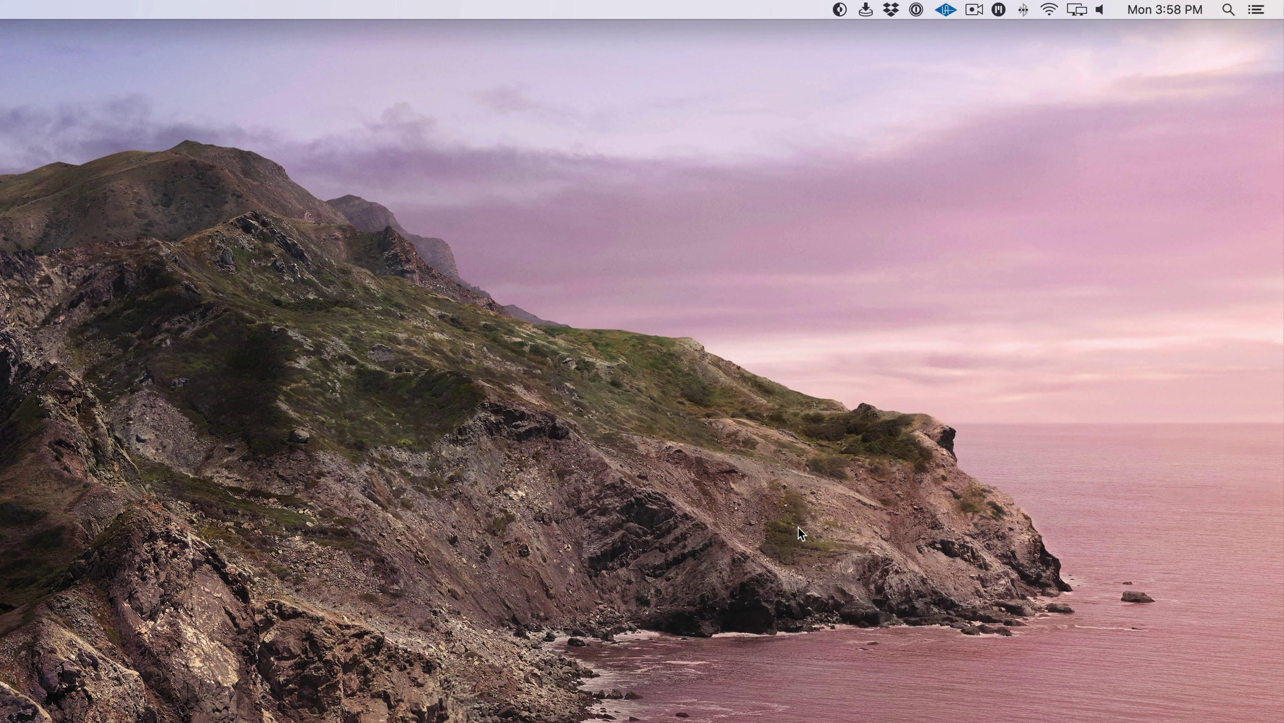
Turn on dark mode with Nightfall and allow it to control System Events
click(840, 9)
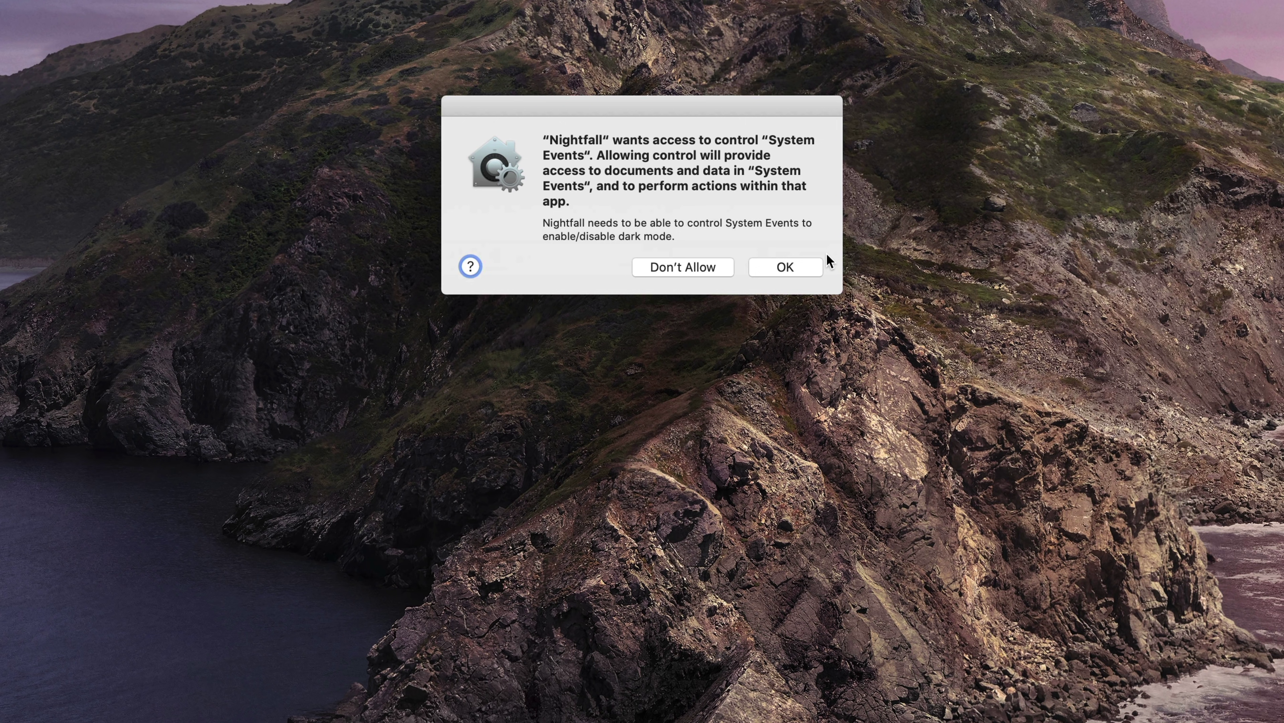
click(604, 322)
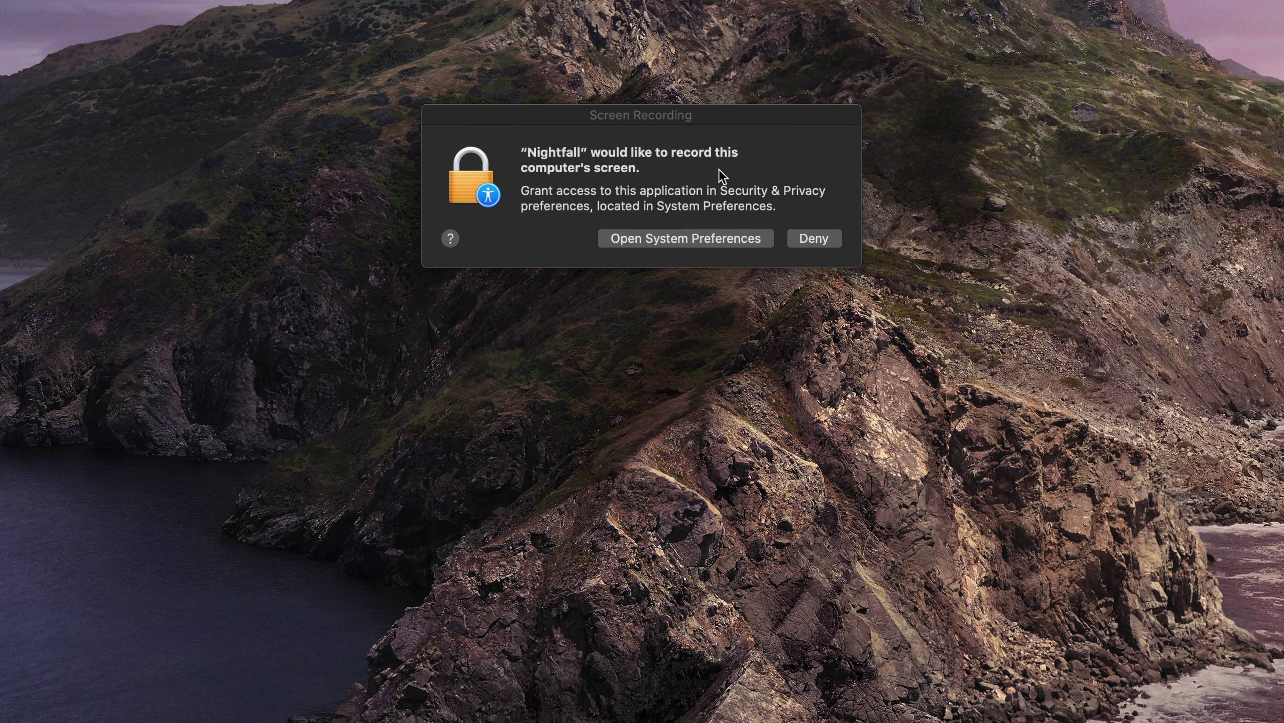
Grant Nightfall screen recording permission in the Privacy settings, quit it to apply the change, and close the settings
click(698, 161)
click(700, 239)
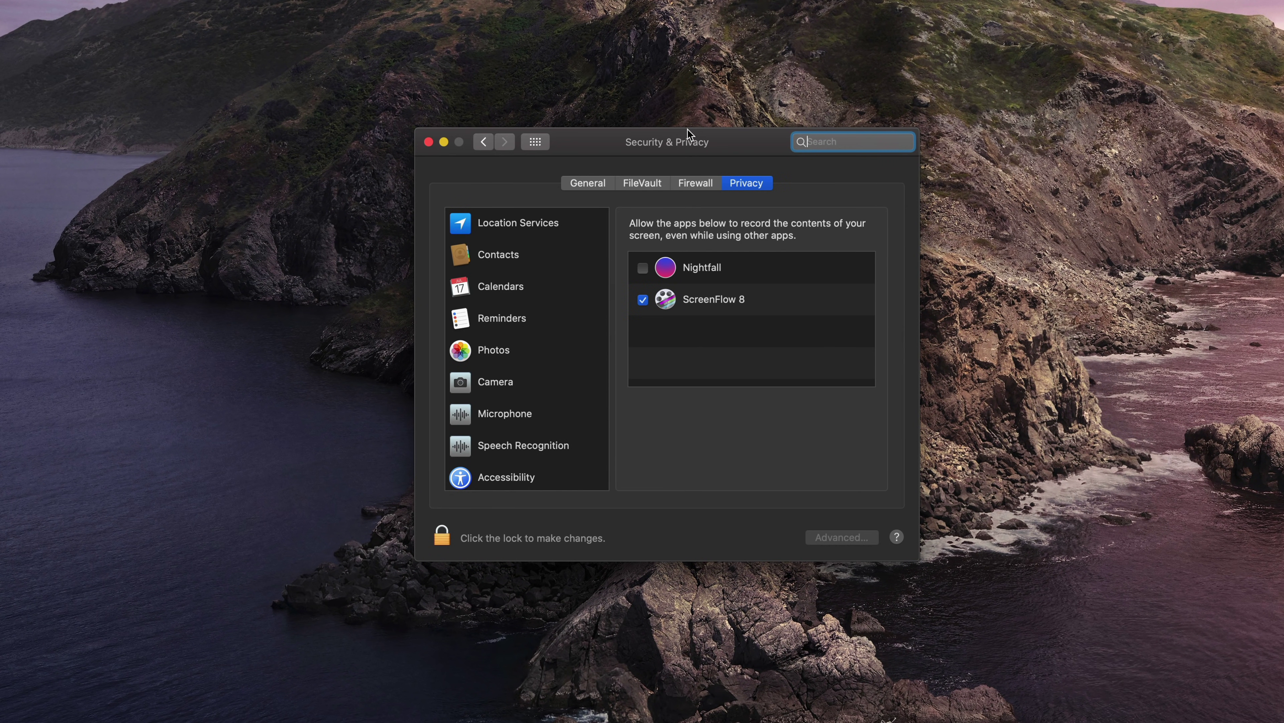
click(645, 269)
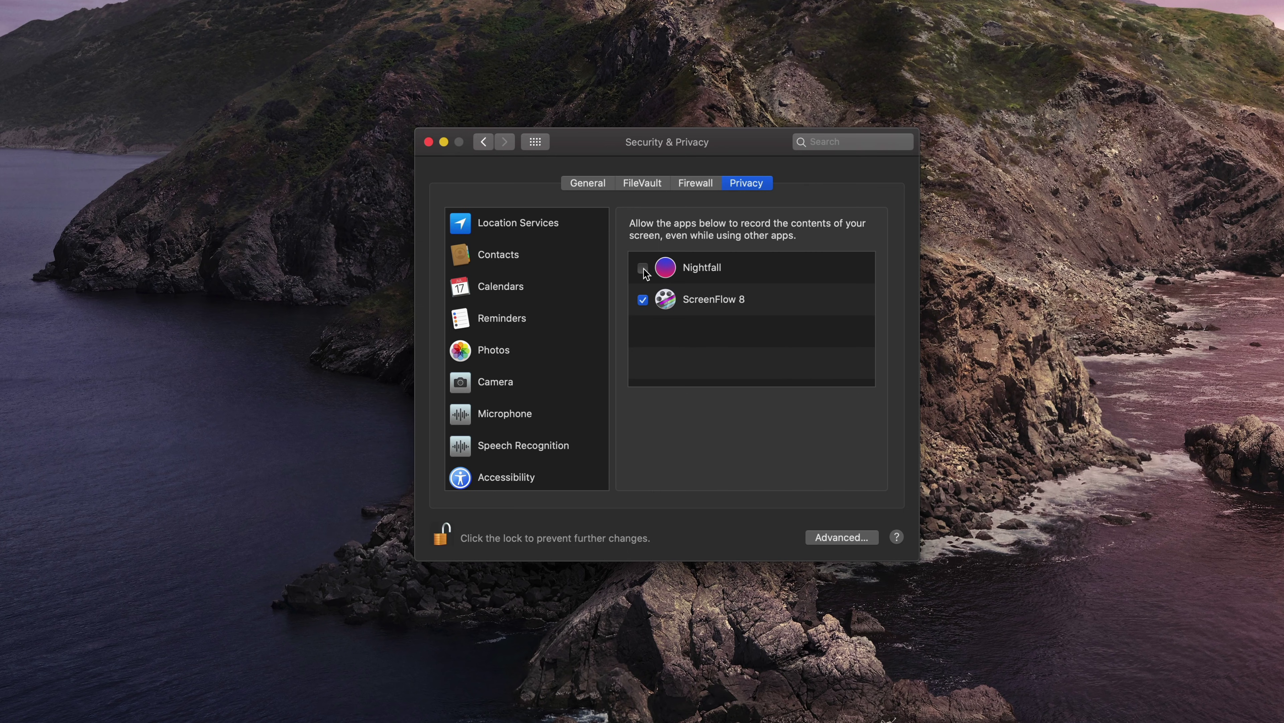
click(643, 268)
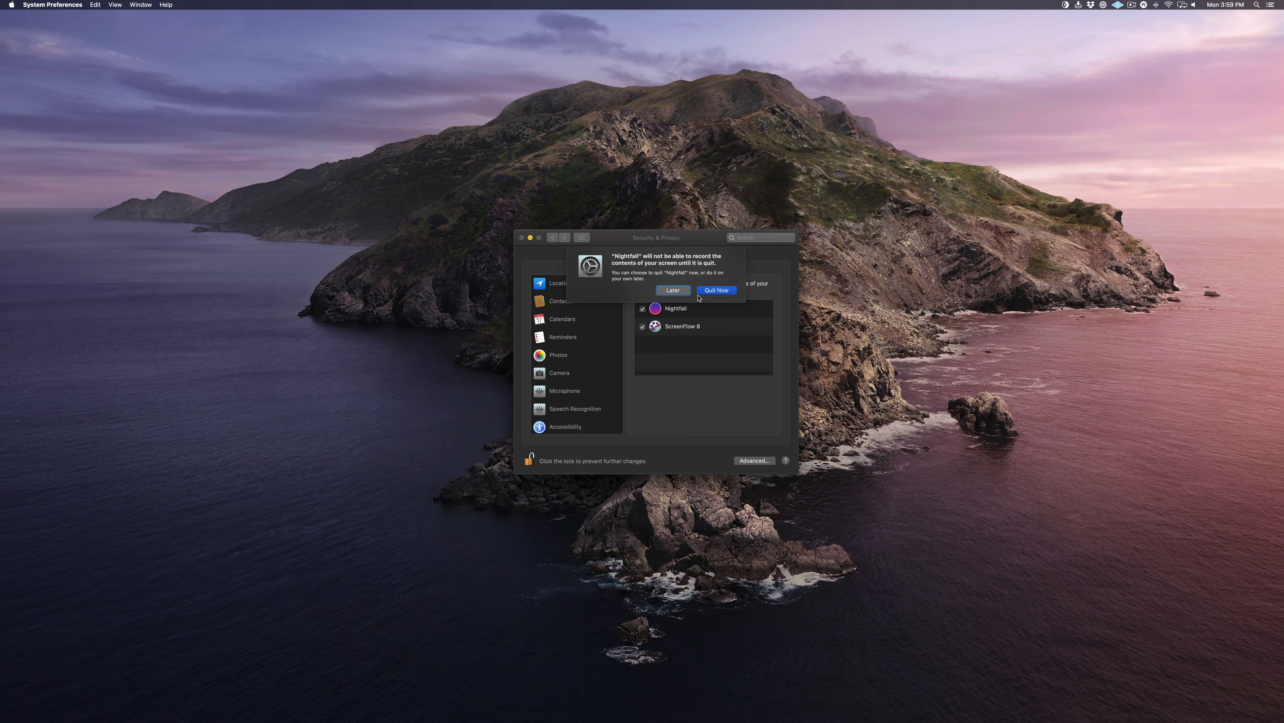
click(701, 292)
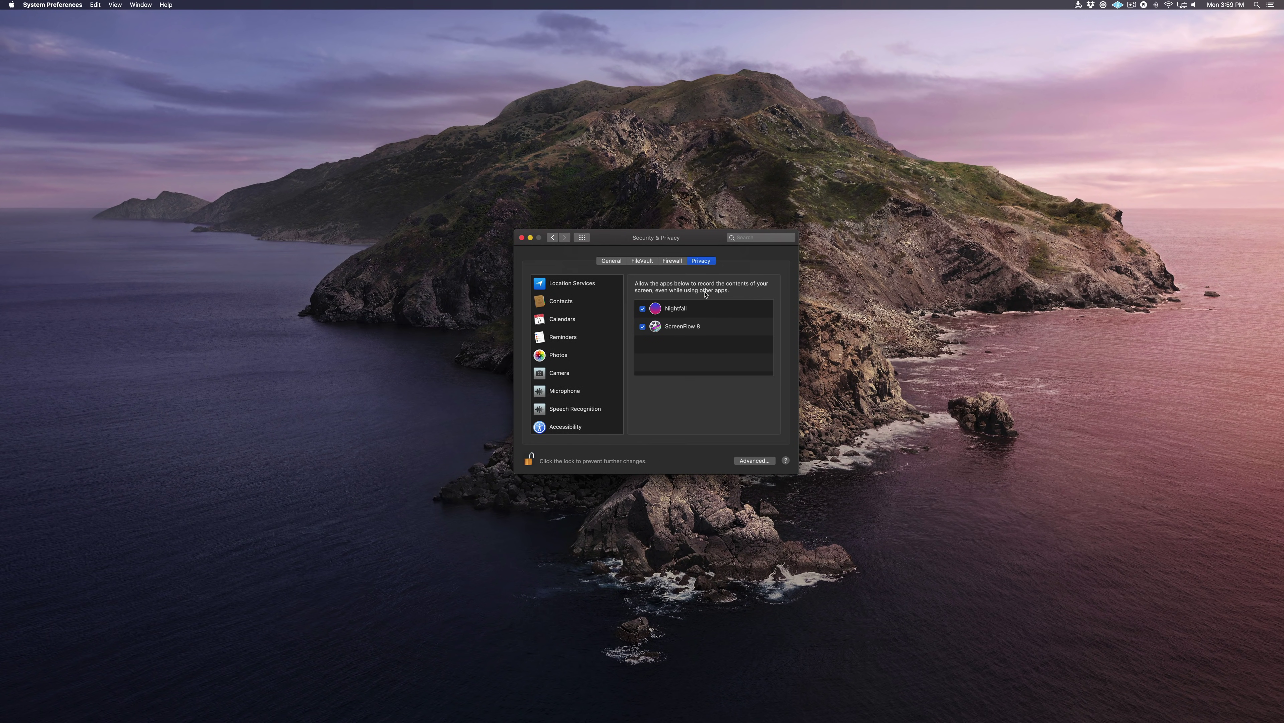
click(522, 237)
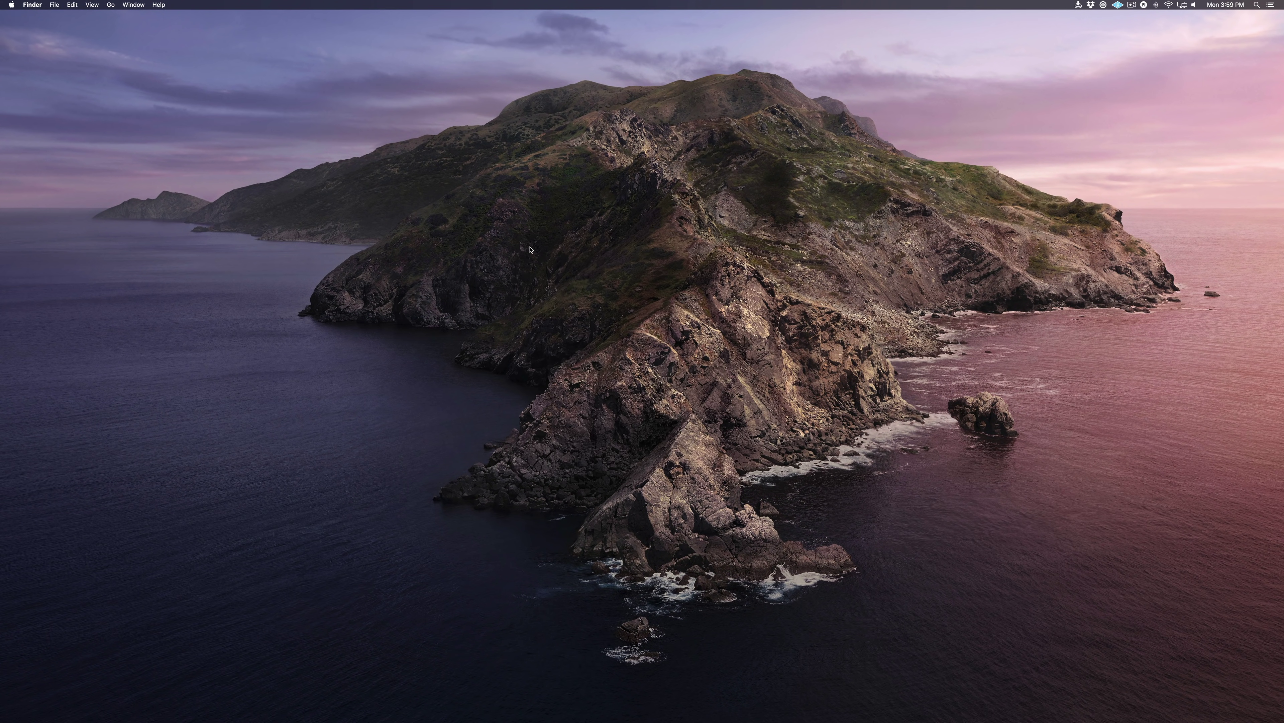
Toggle between dark and light mode several times with Nightfall to test the smooth transition, ending in dark mode
click(741, 12)
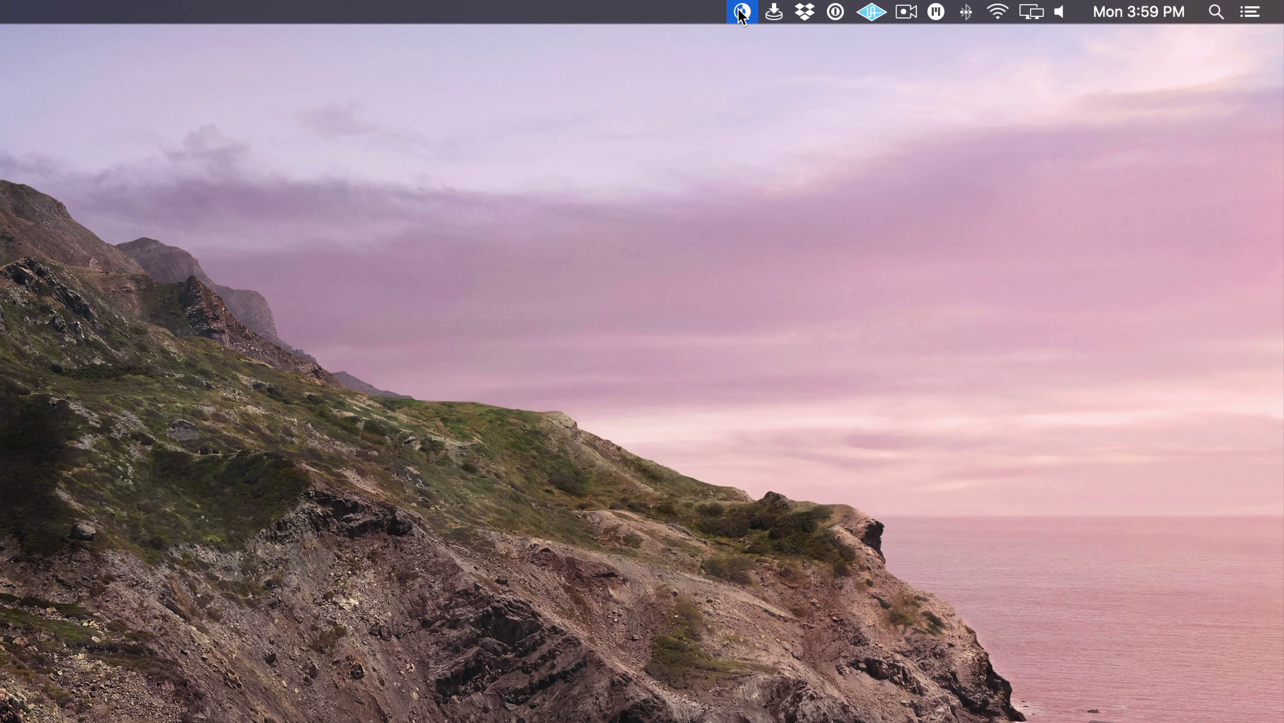
click(741, 12)
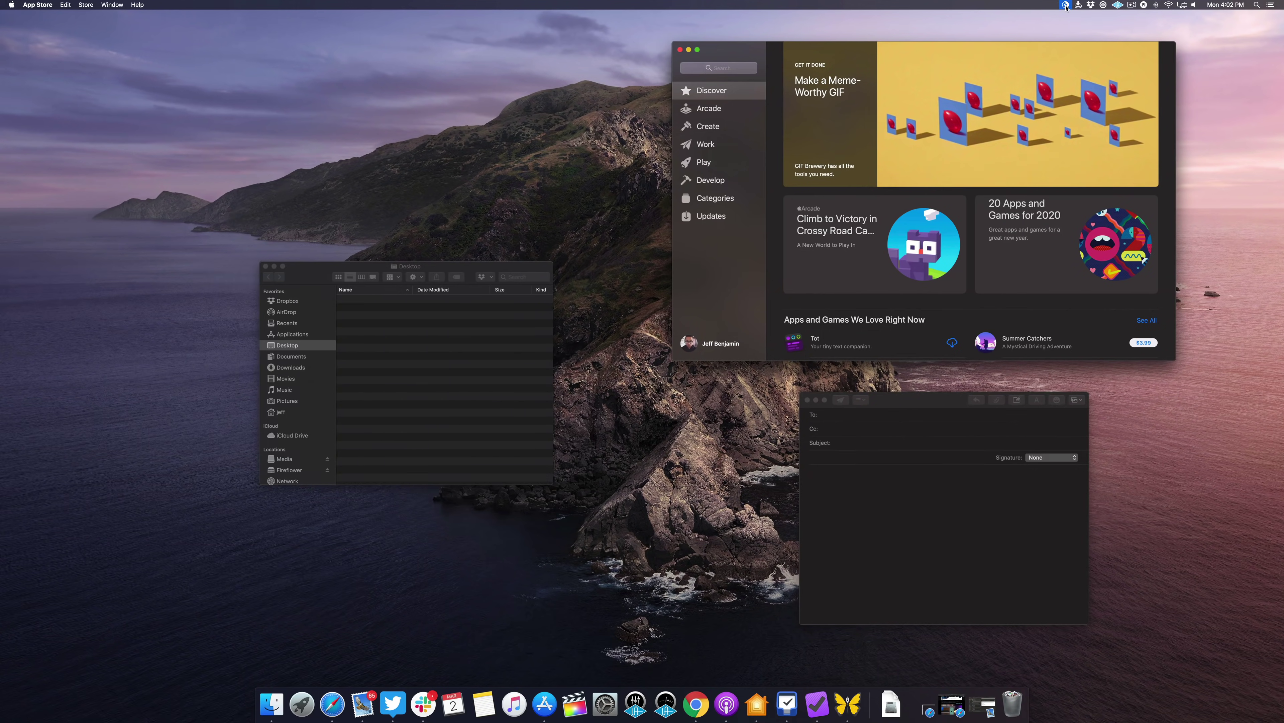
click(1066, 6)
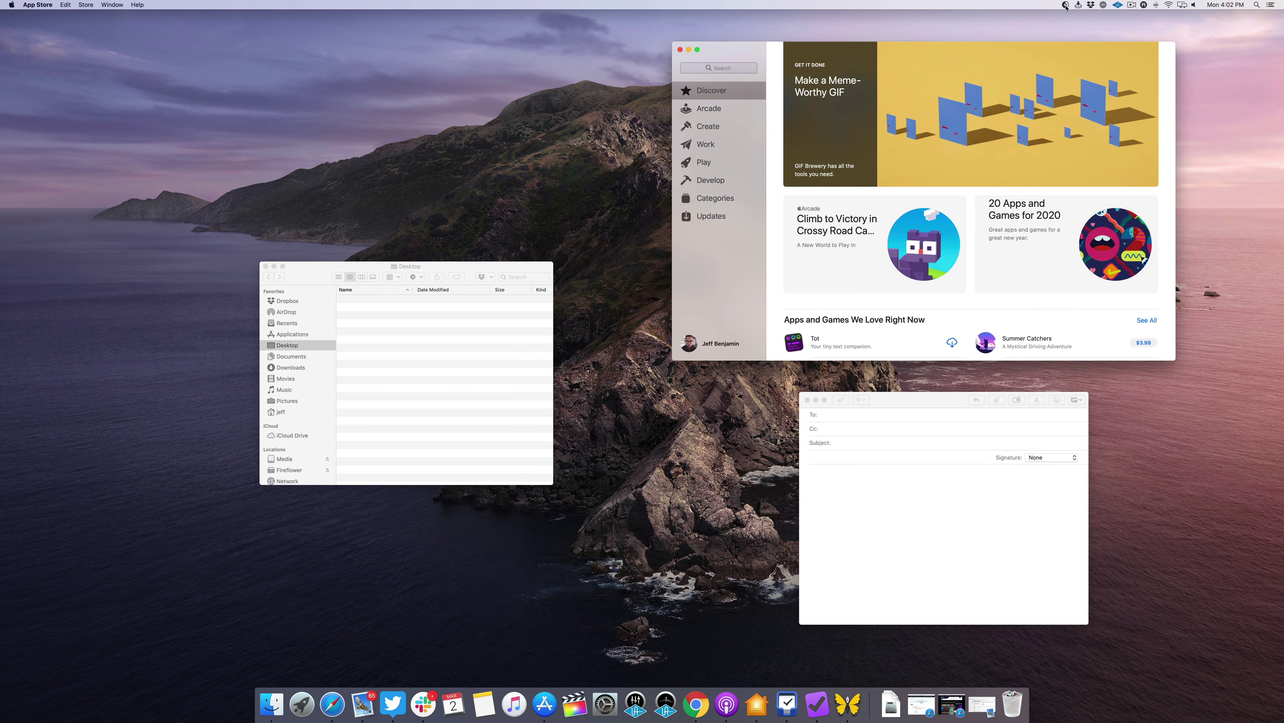
click(1066, 6)
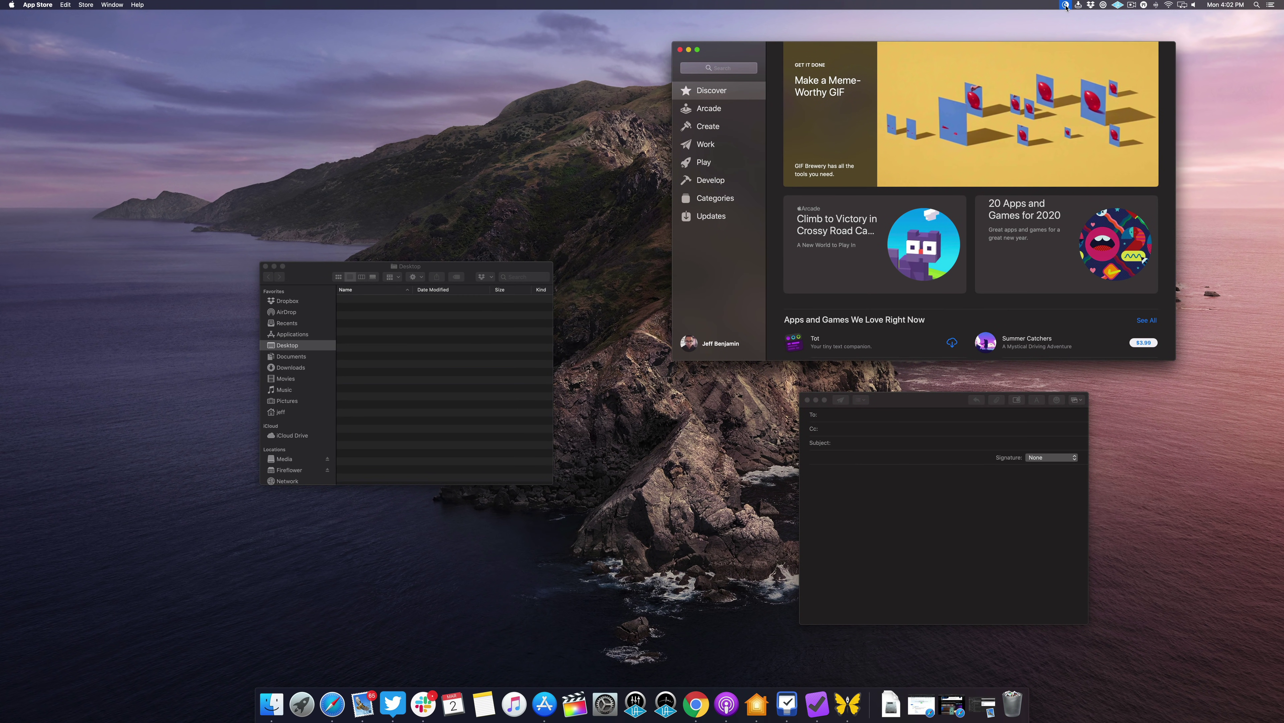
click(1066, 6)
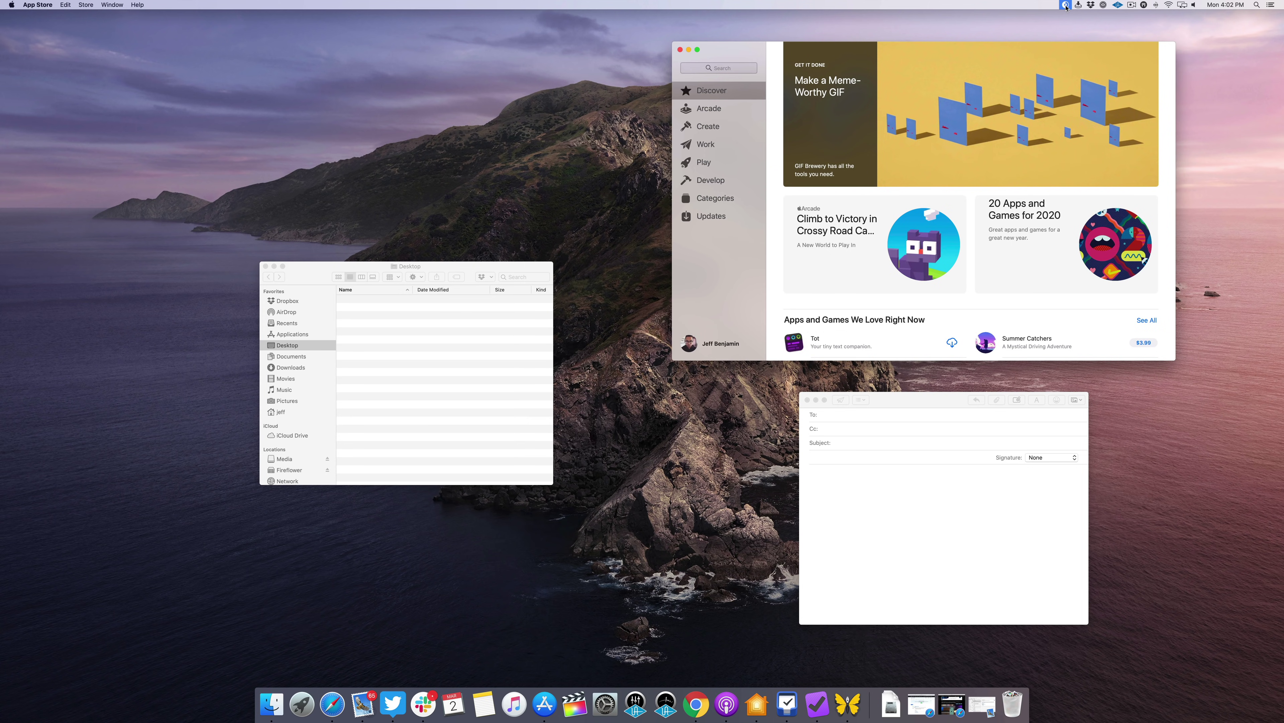
click(1066, 6)
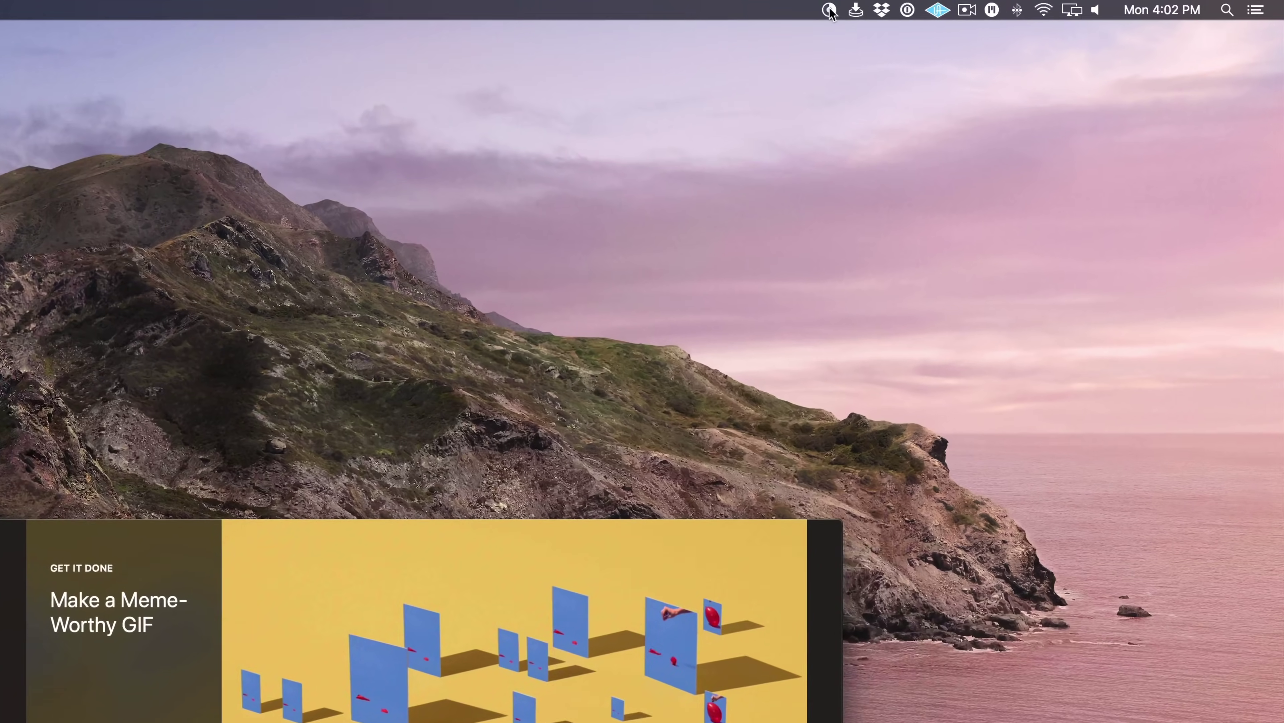
Turn off Smooth transition in Nightfall's preferences
click(1066, 6)
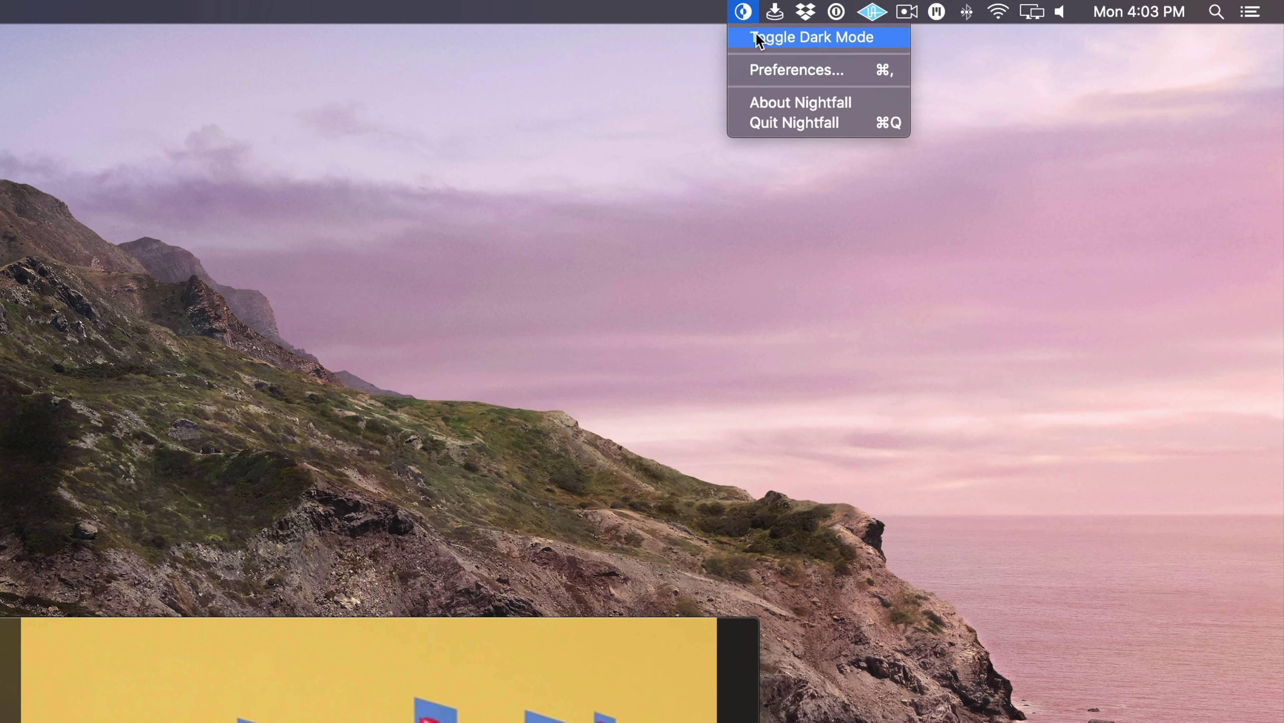
click(764, 71)
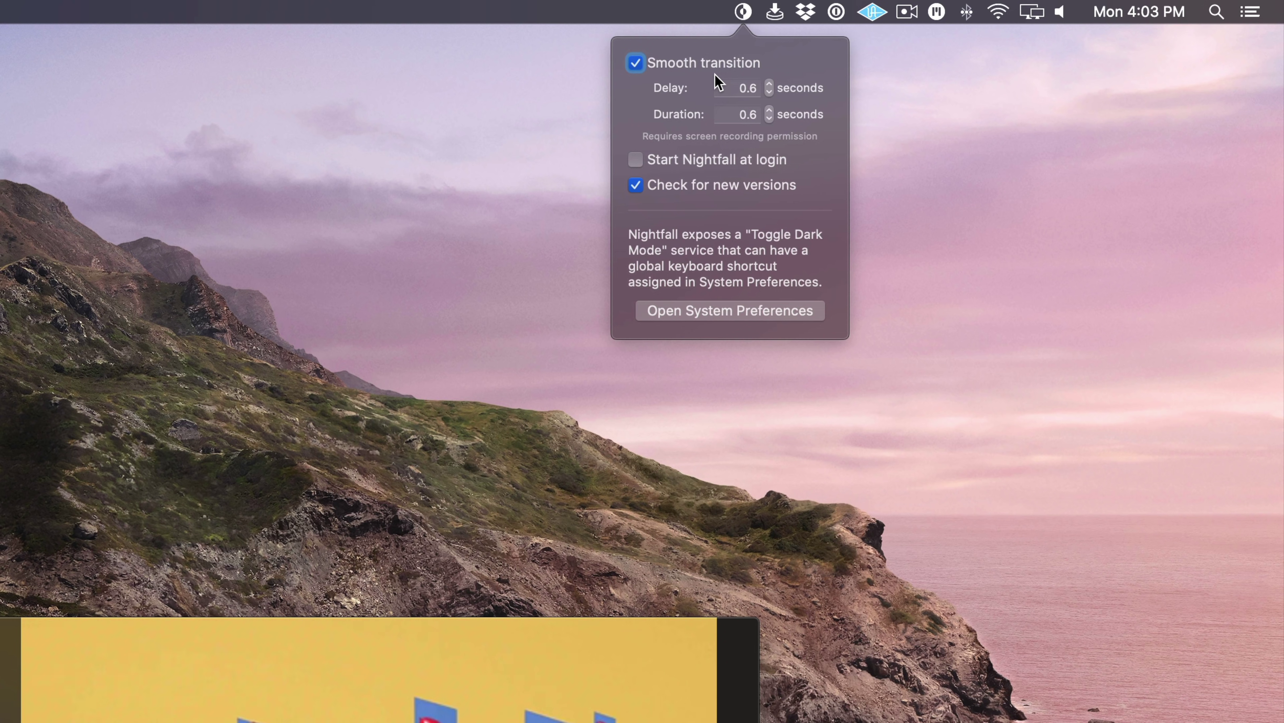
click(699, 63)
click(743, 11)
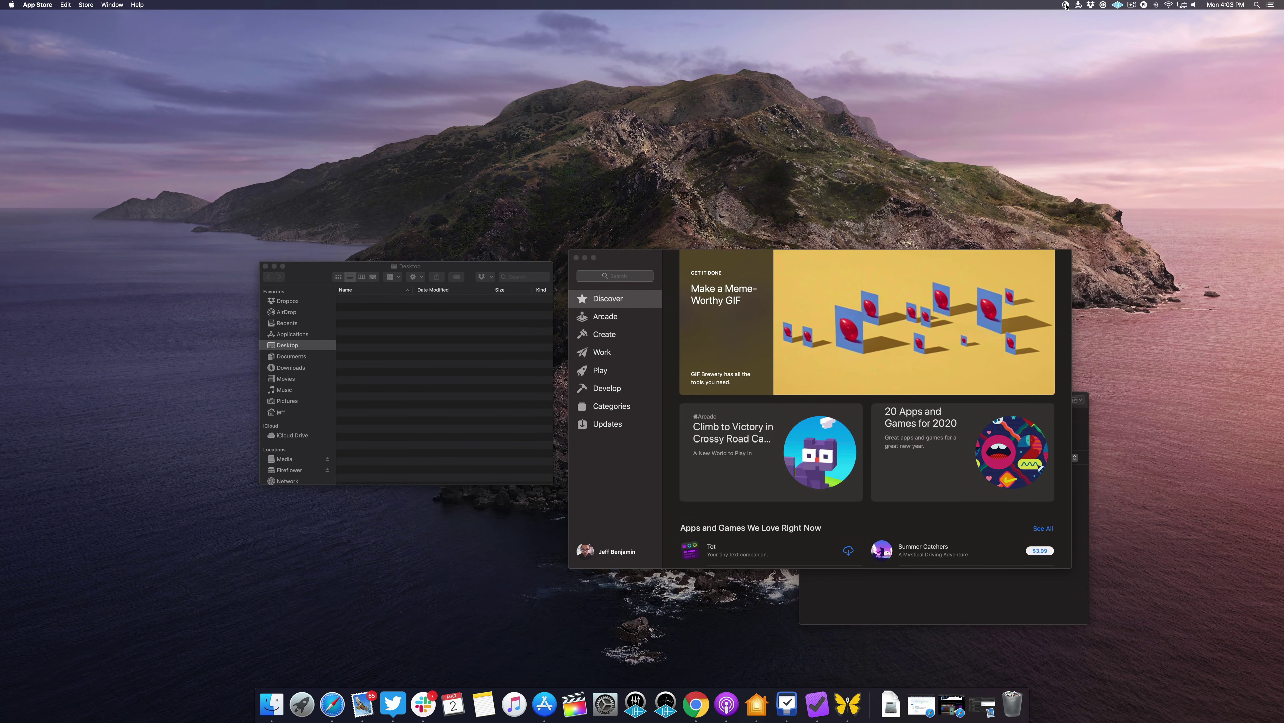
Switch repeatedly between dark and light mode to test Nightfall without the smooth transition, ending in dark mode
click(1065, 5)
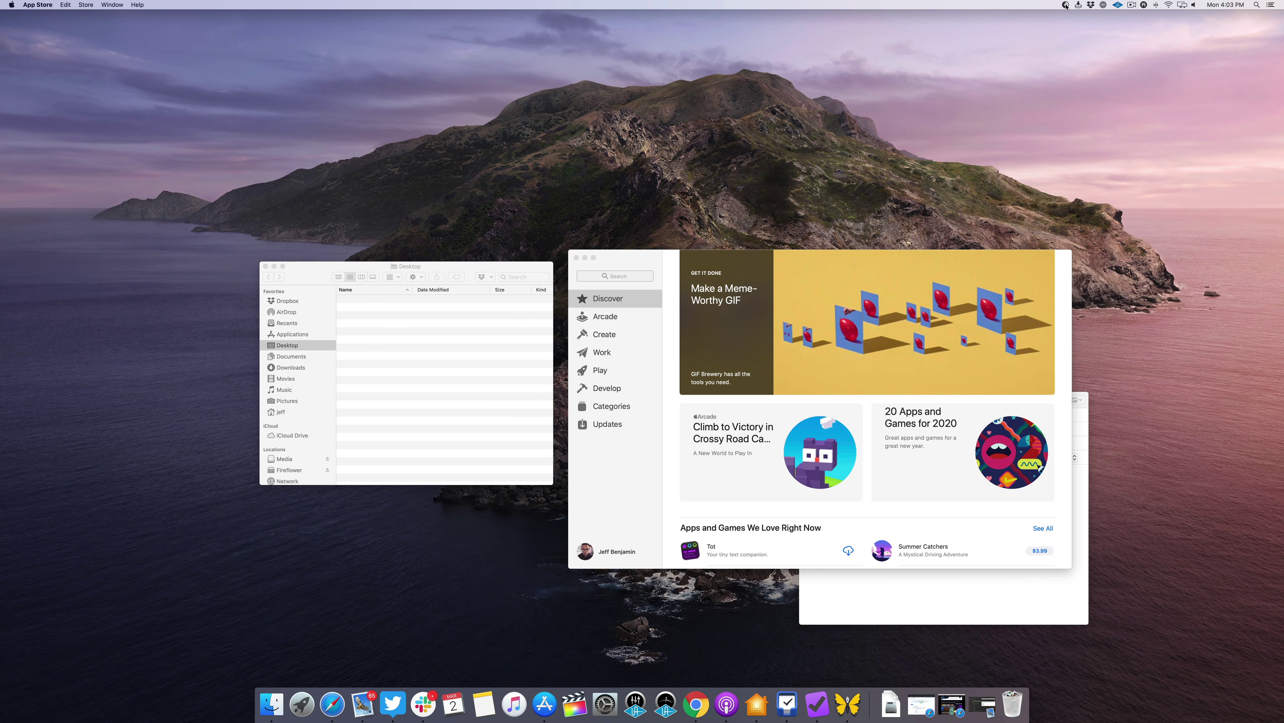
click(1065, 5)
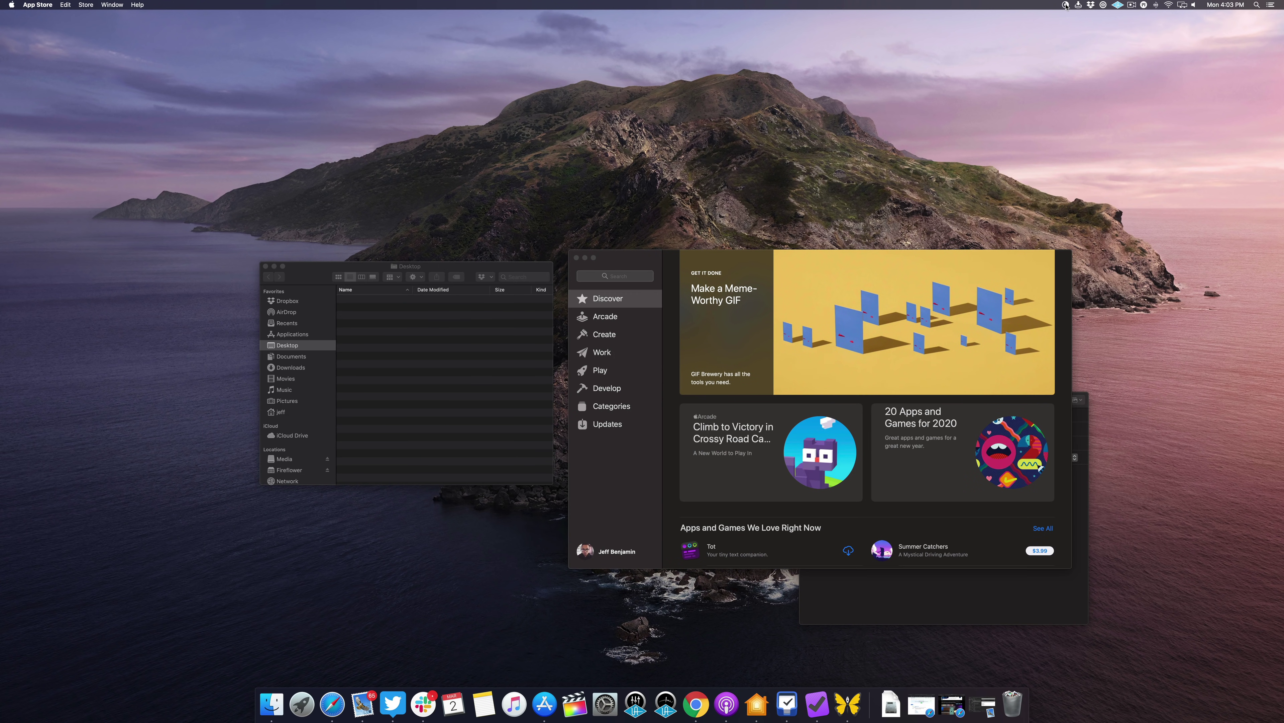
click(1065, 5)
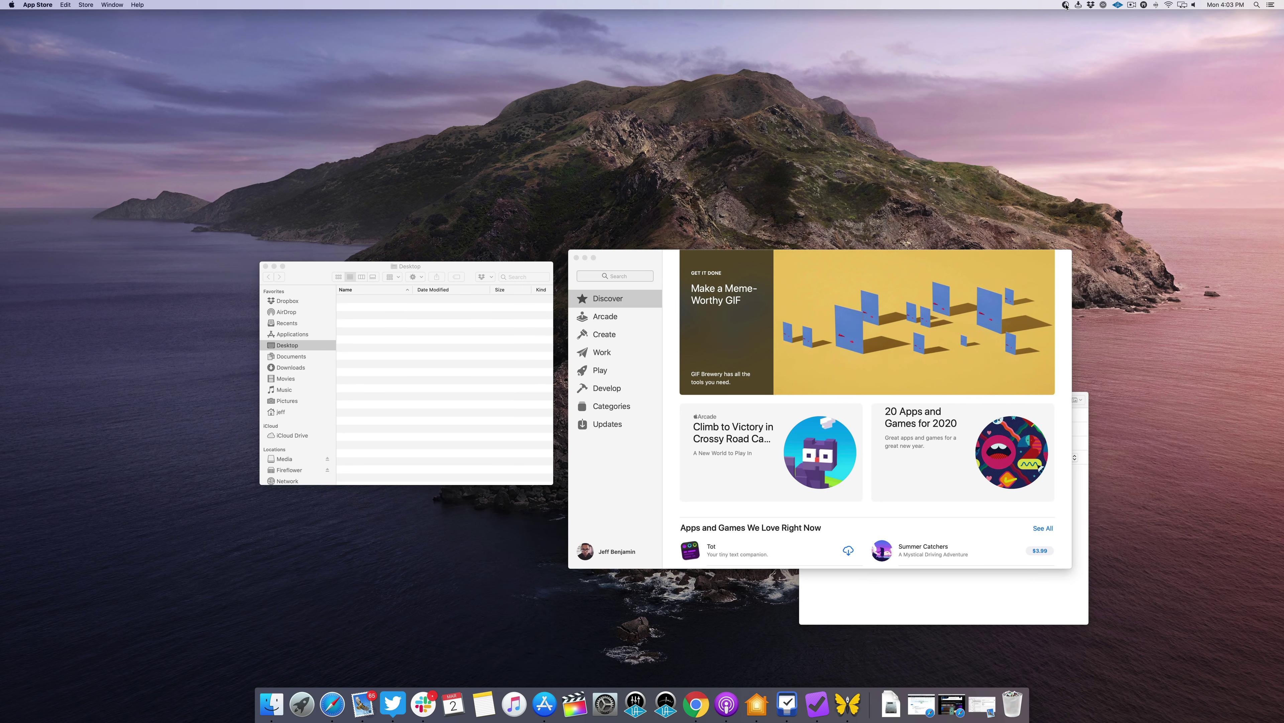
click(1065, 5)
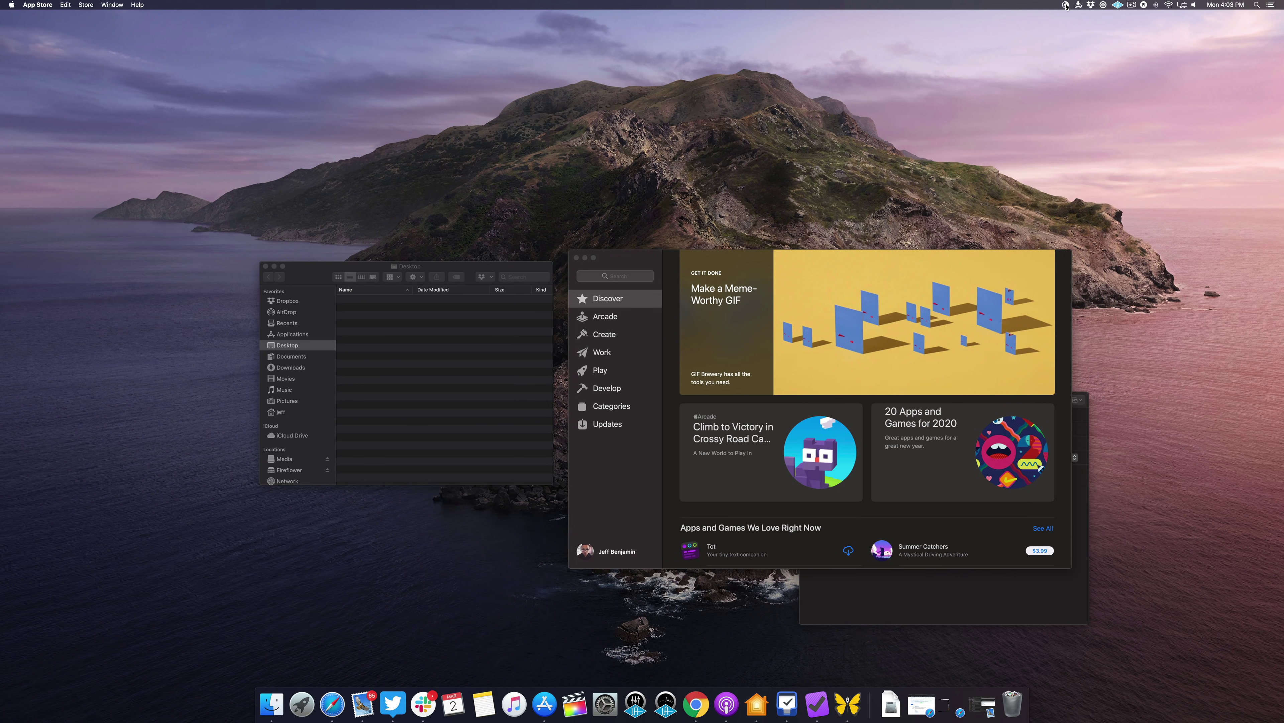
click(1065, 5)
click(1066, 5)
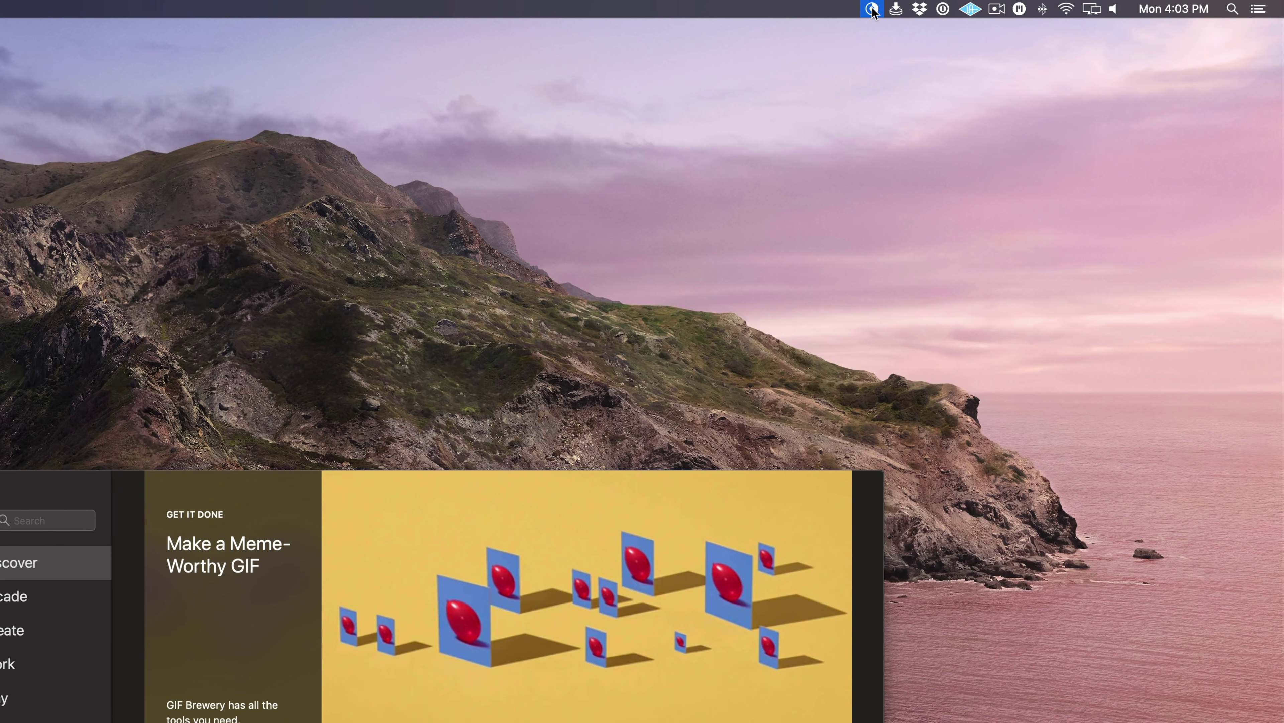
Enable Smooth transition and Start Nightfall at login in Nightfall's preferences
click(1059, 5)
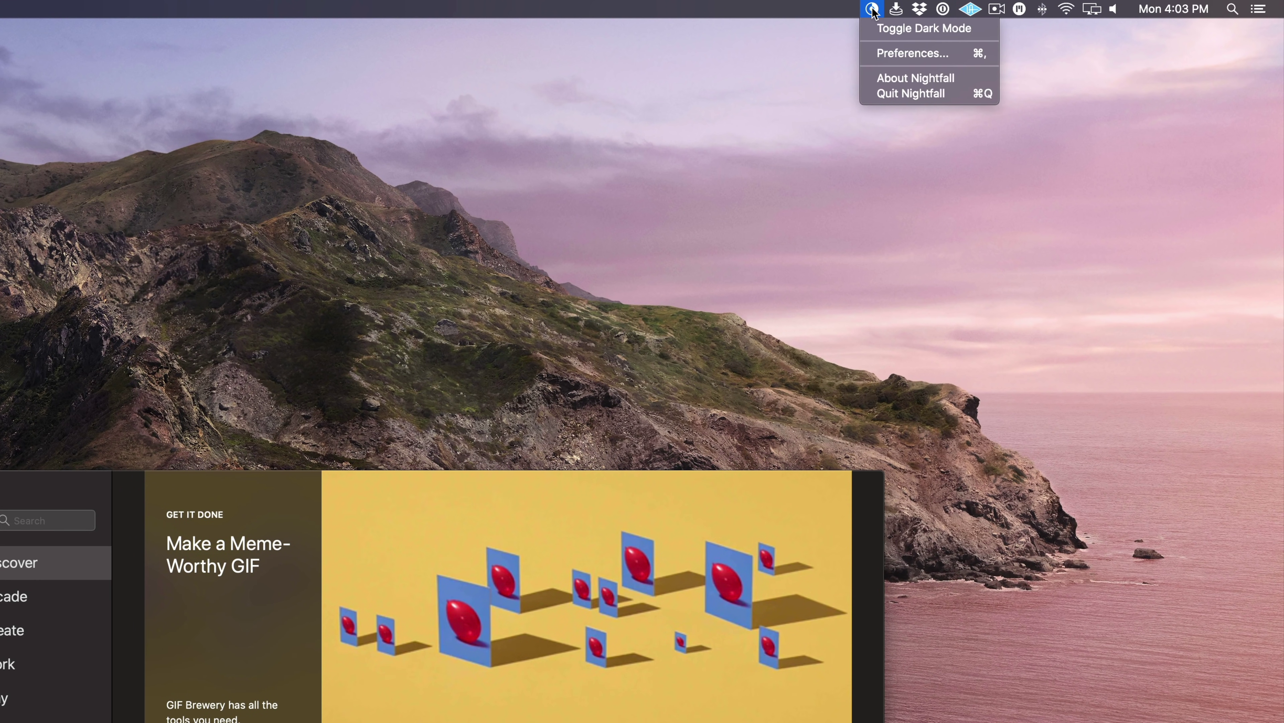
click(899, 53)
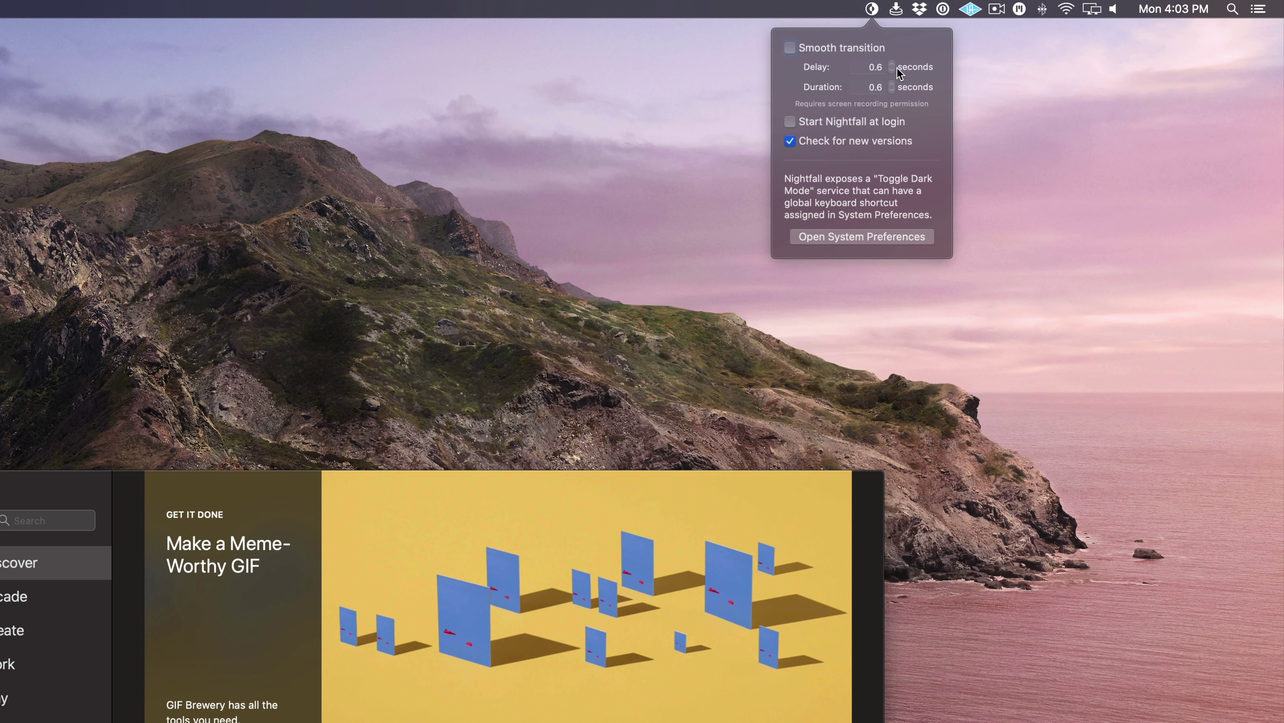
click(789, 48)
click(868, 115)
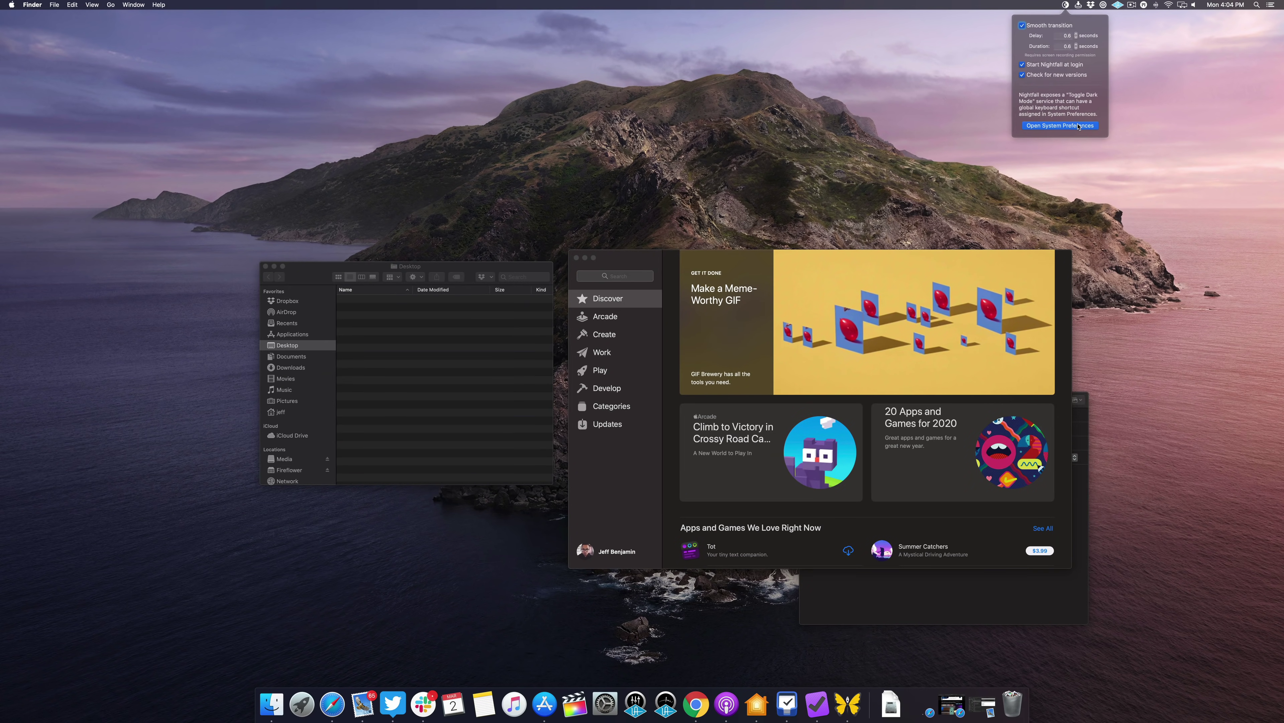
Enable the Toggle Dark Mode service under General in the system's Services keyboard shortcuts and close the settings
click(862, 236)
key(super+alt+h)
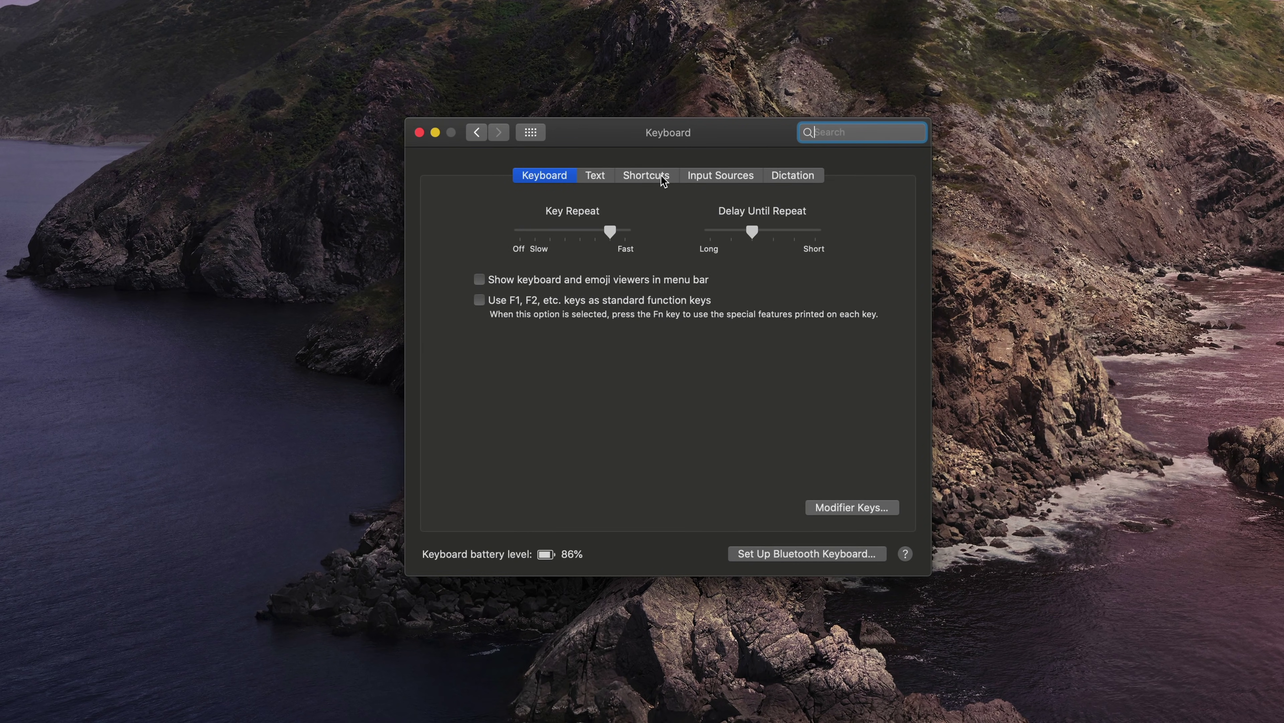
click(653, 263)
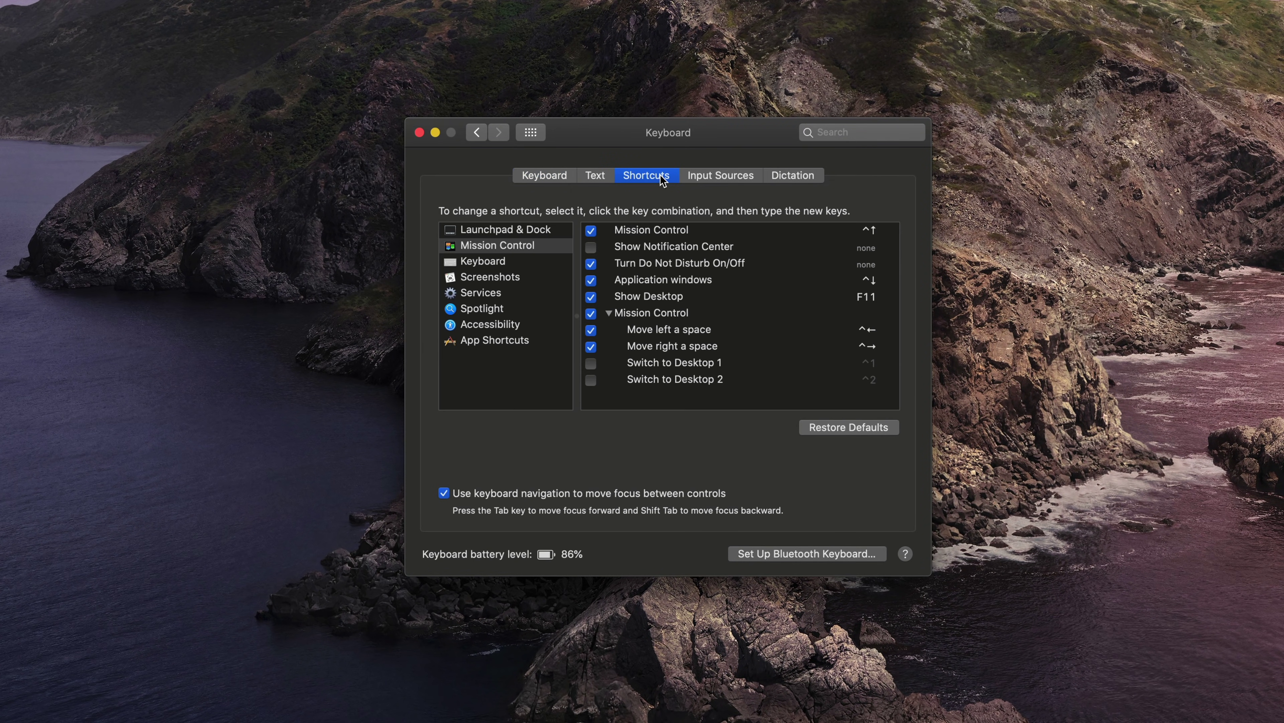
click(494, 295)
scroll(705, 324, down, 15)
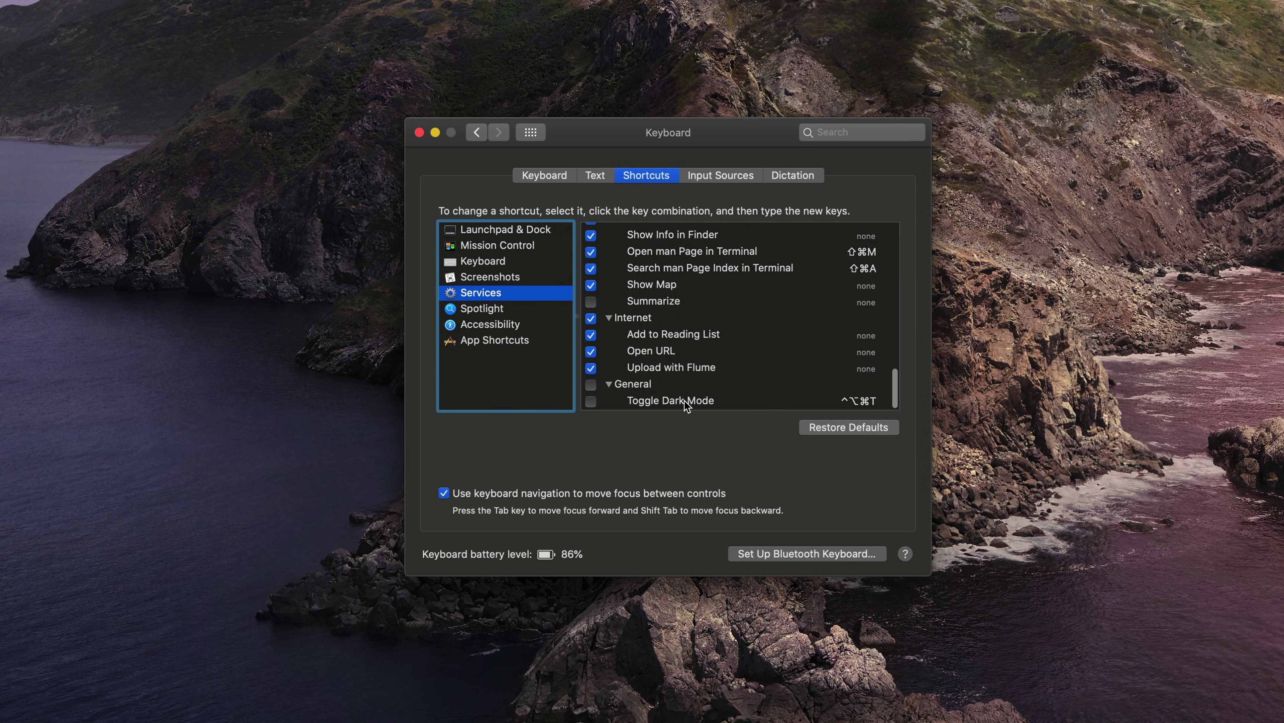
click(706, 403)
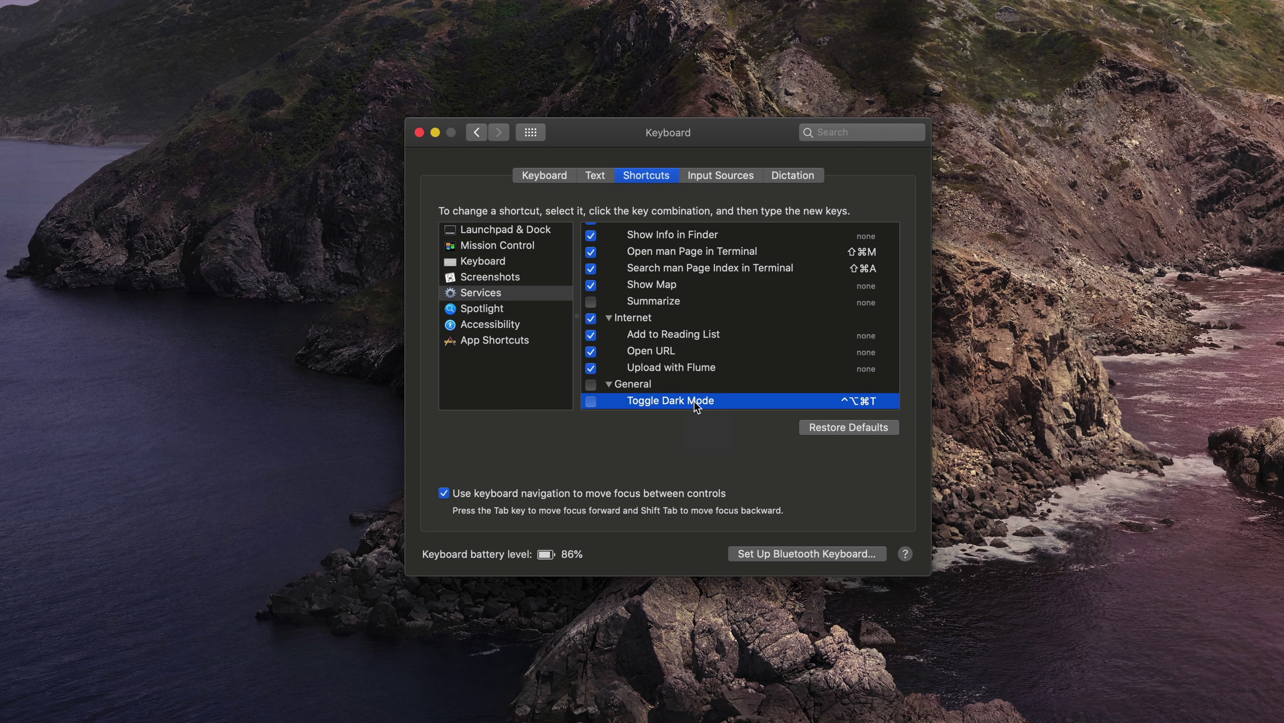
click(591, 401)
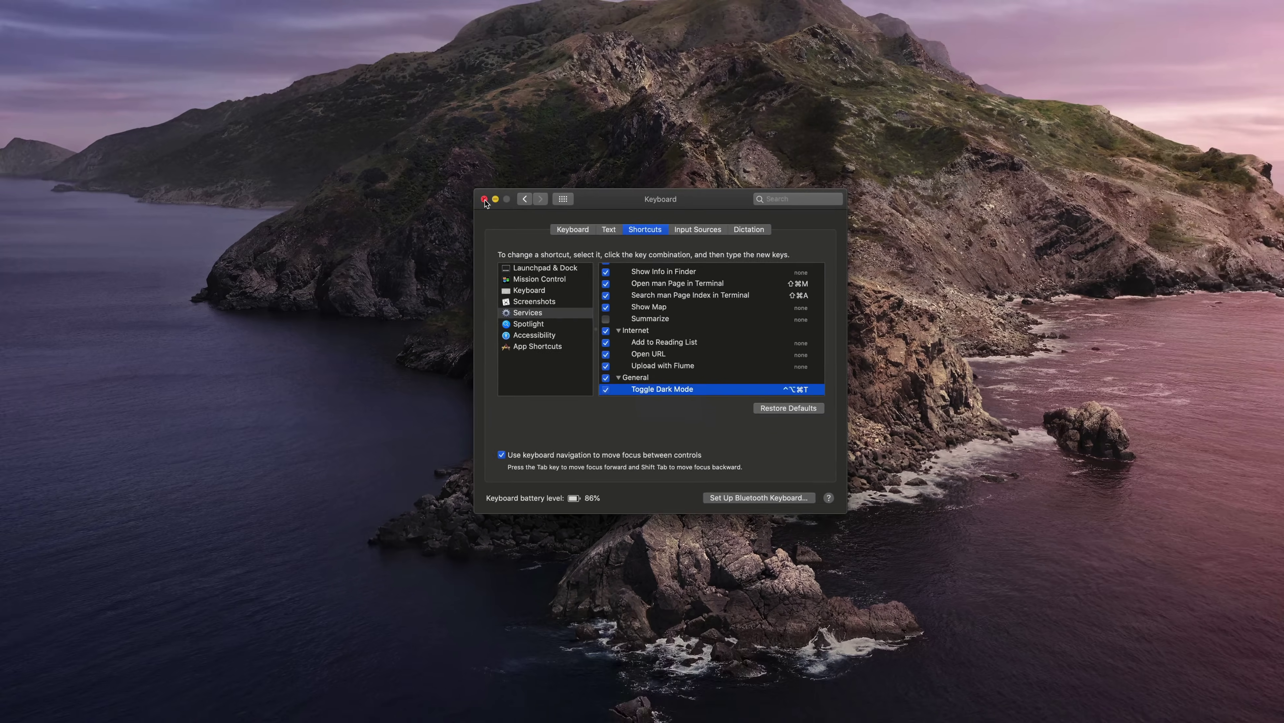
click(419, 132)
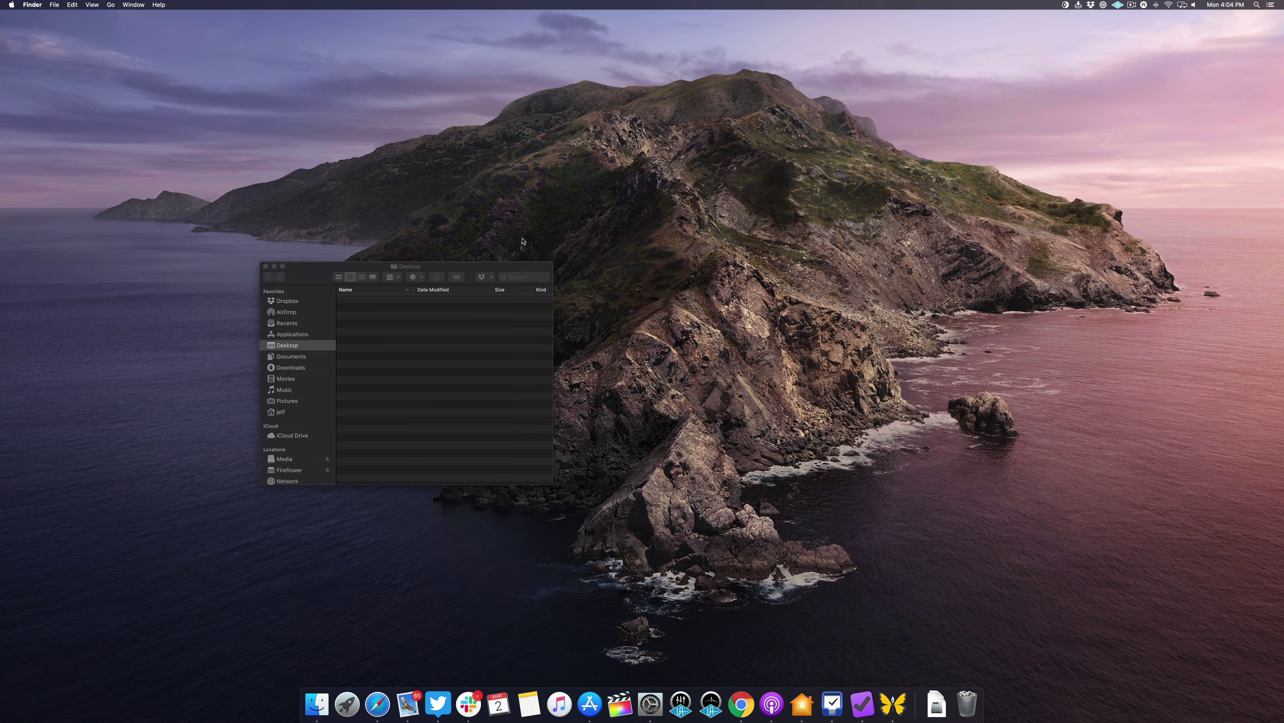
Close the Desktop Finder window and check Finder's available services for Toggle Dark Mode and its shortcut
click(266, 267)
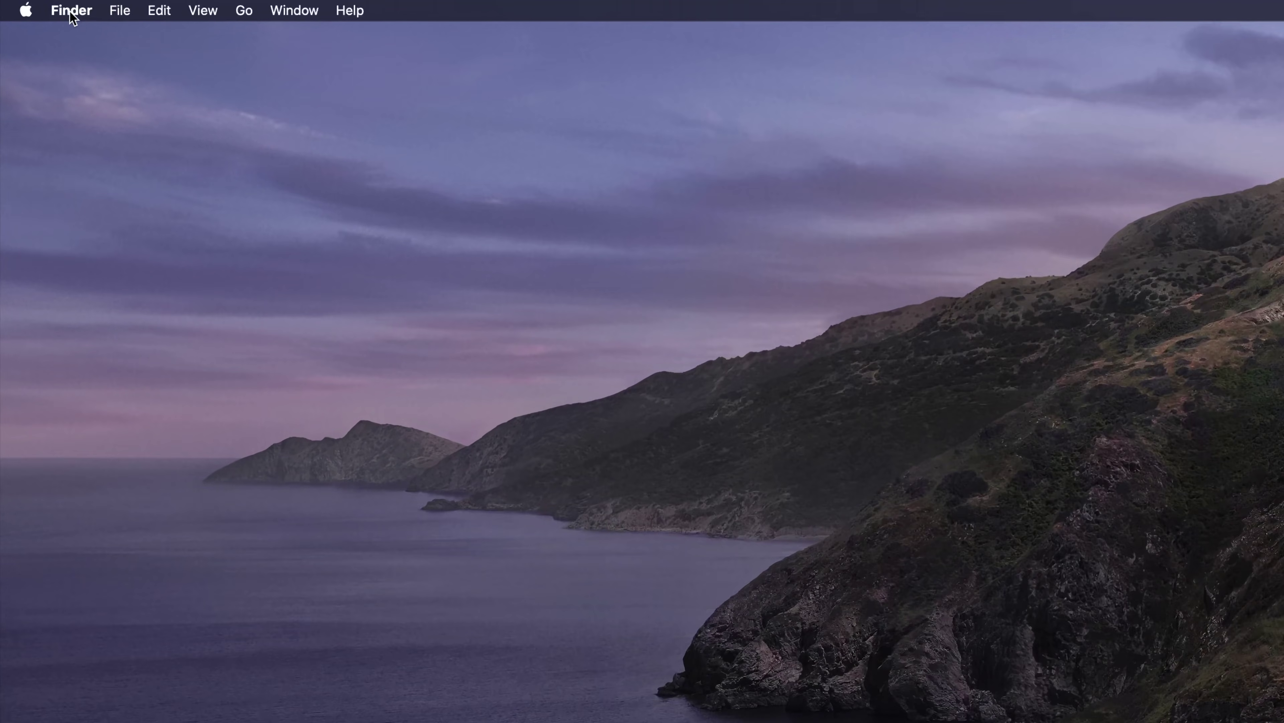
click(31, 5)
mouse_move(48, 56)
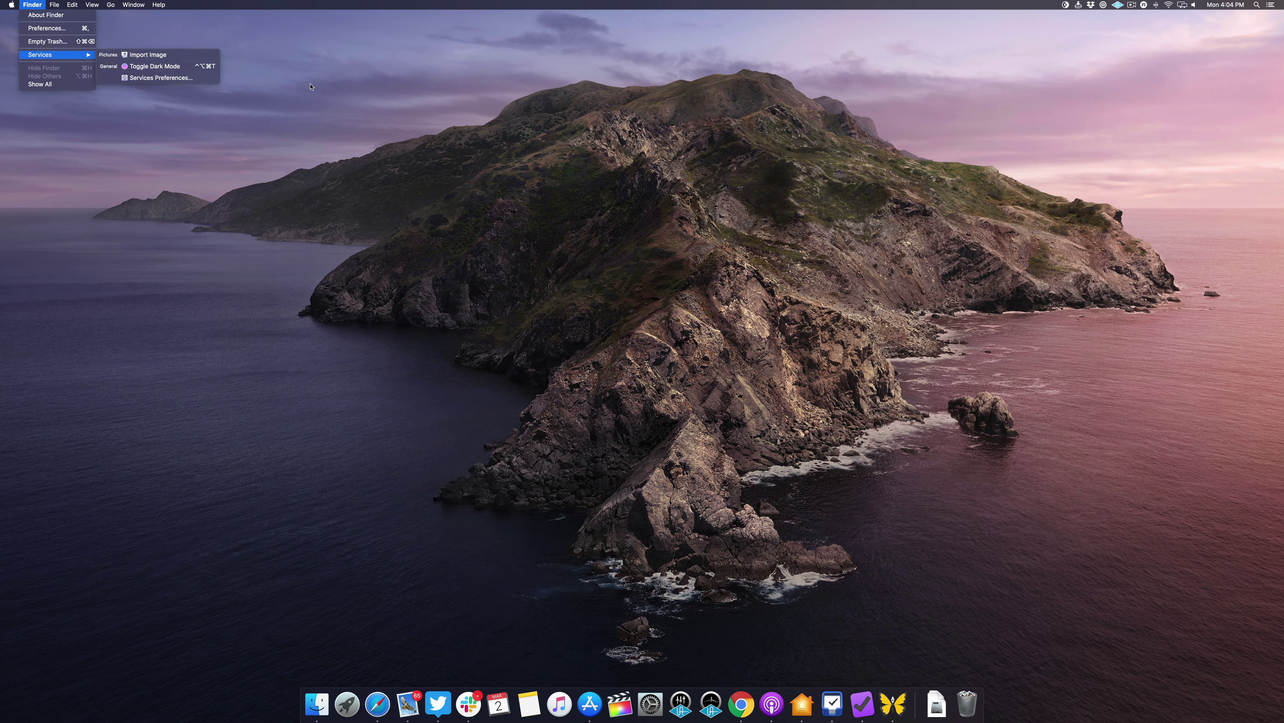
click(436, 167)
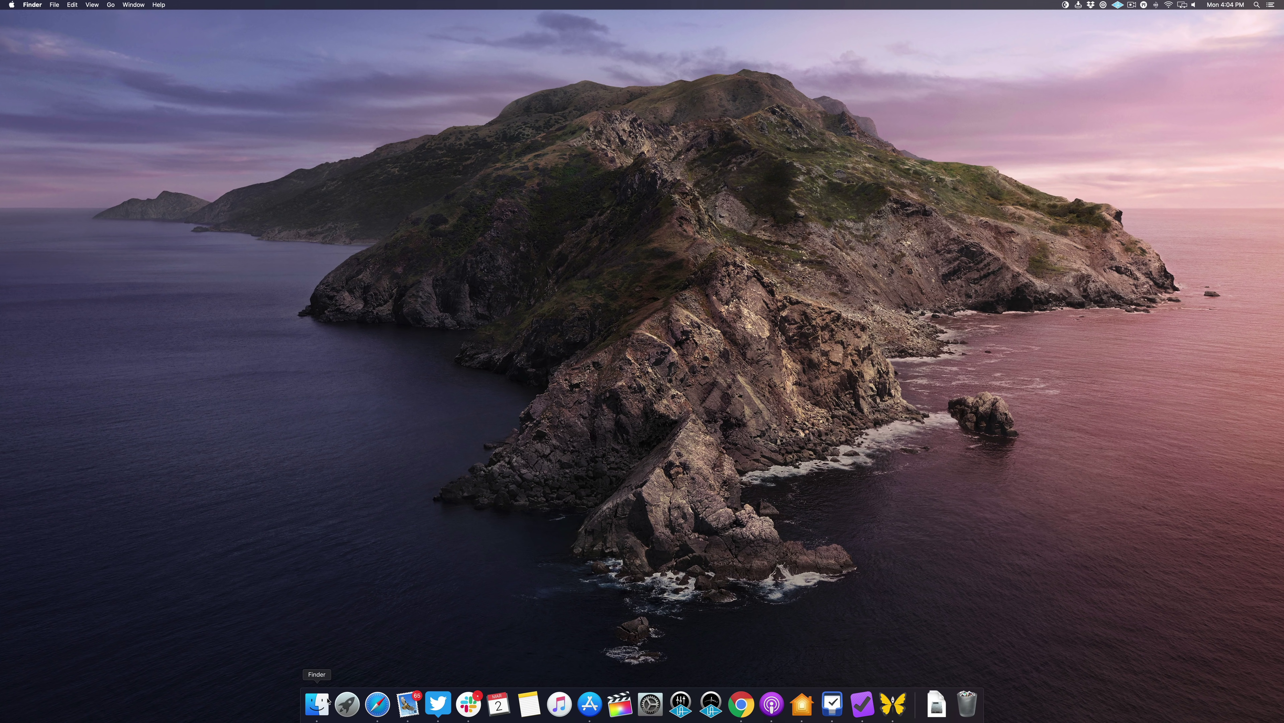
Open a Finder window and switch to light mode using the Toggle Dark Mode service's global shortcut
click(317, 703)
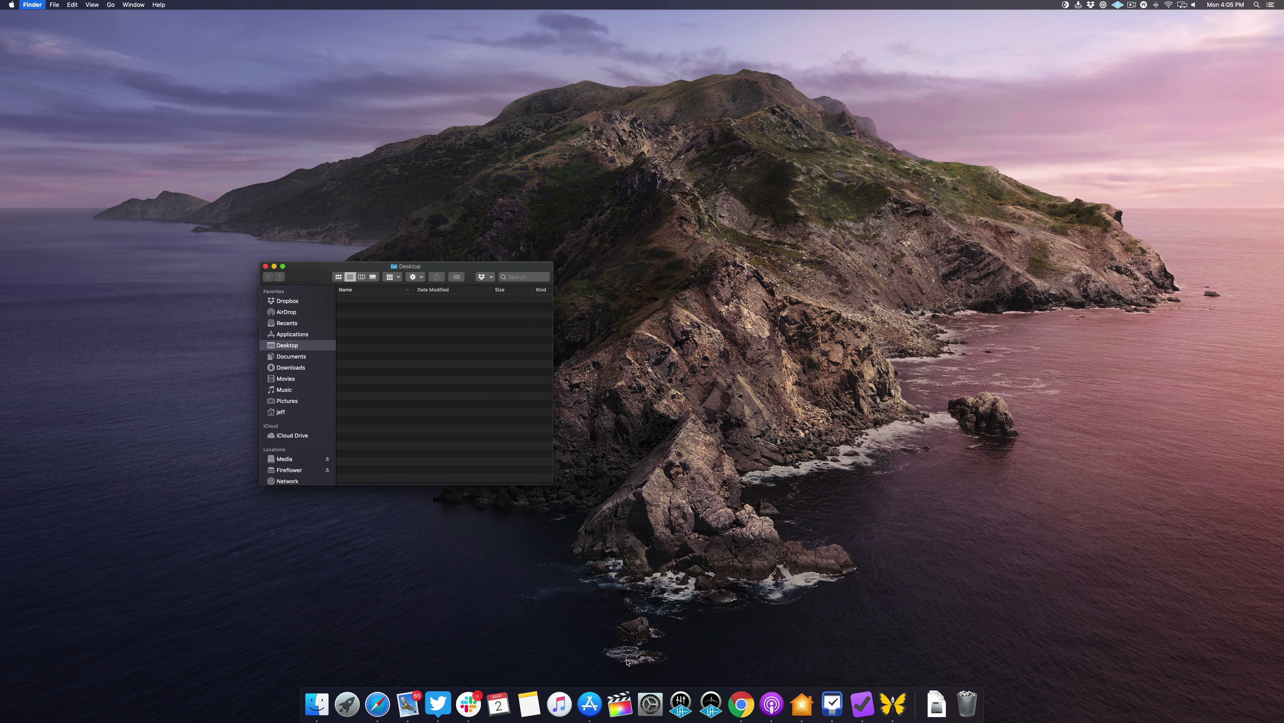
key(ctrl+alt+super+t)
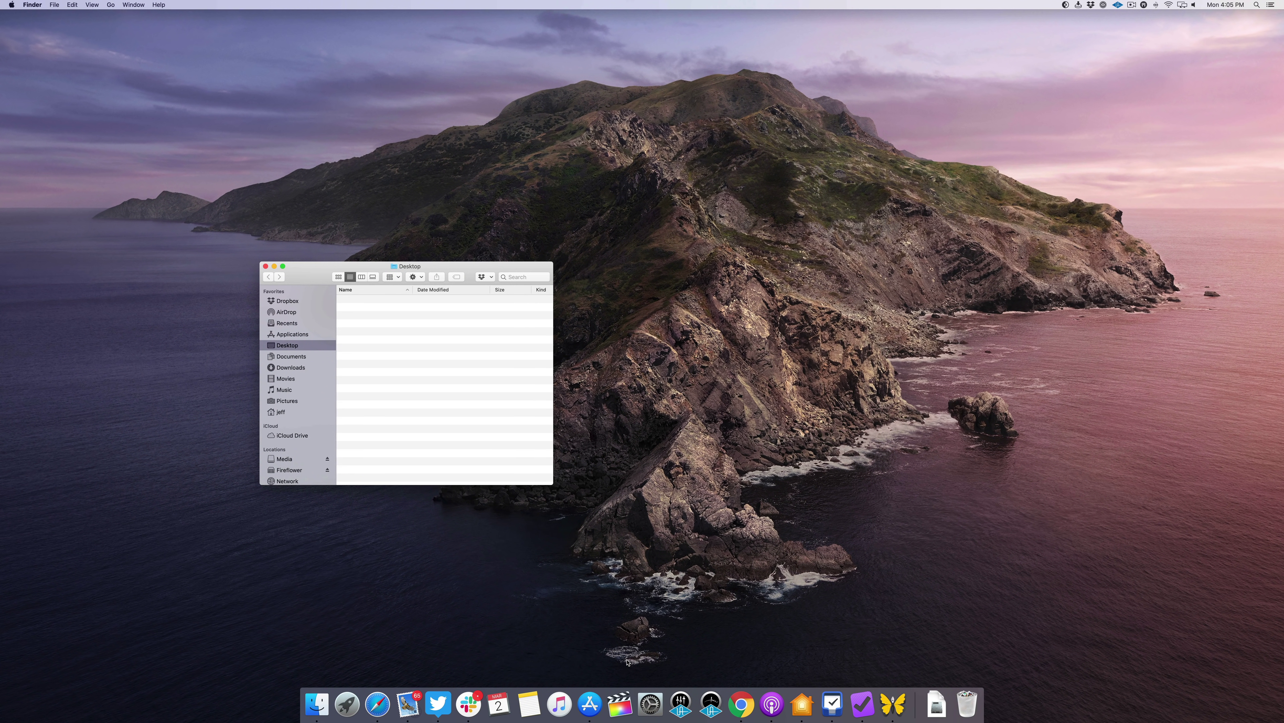
Switch the system appearance back and forth between dark and light mode with the Toggle Dark Mode service, ending in dark mode
key(ctrl+alt+super+t)
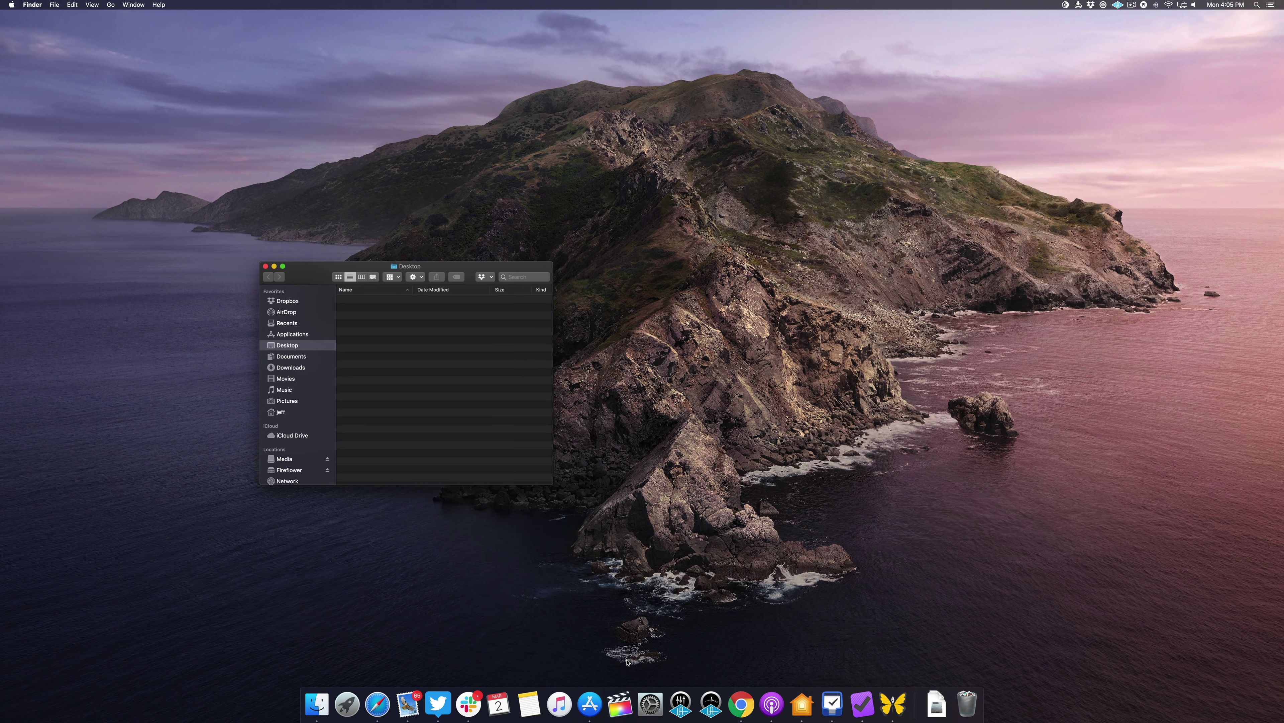
key(ctrl+alt+super+t)
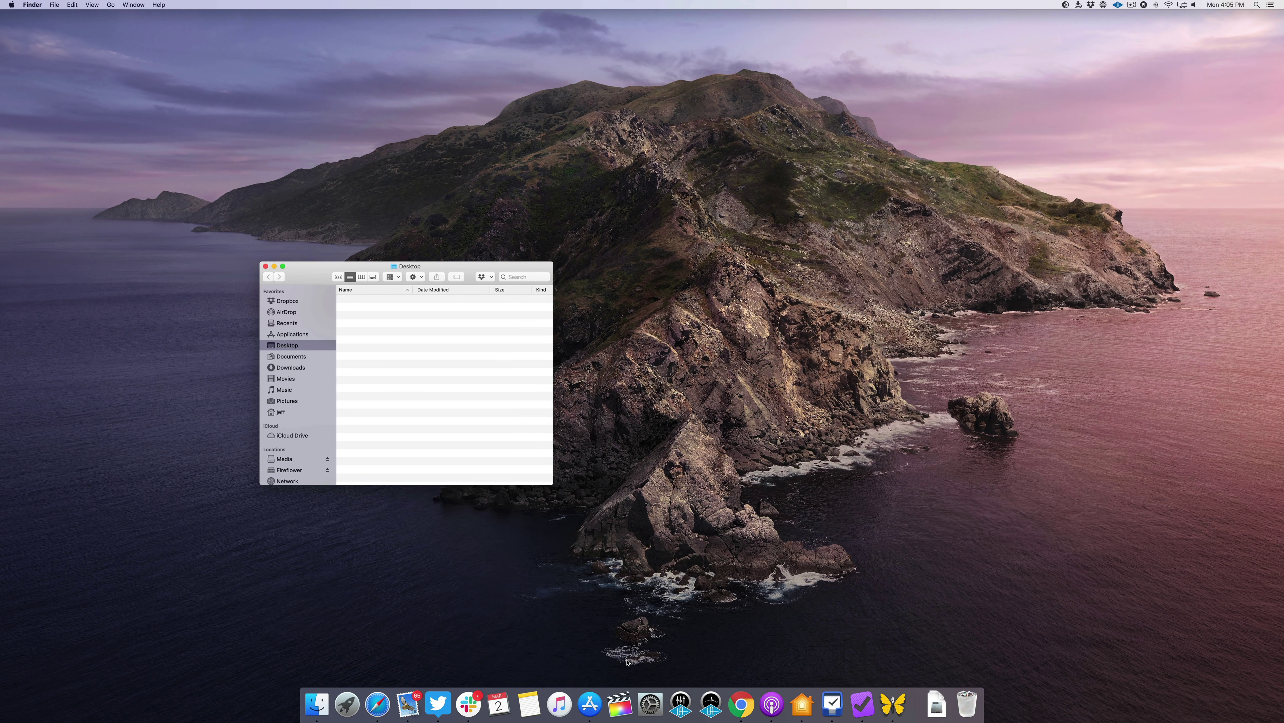
key(ctrl+alt+super+t)
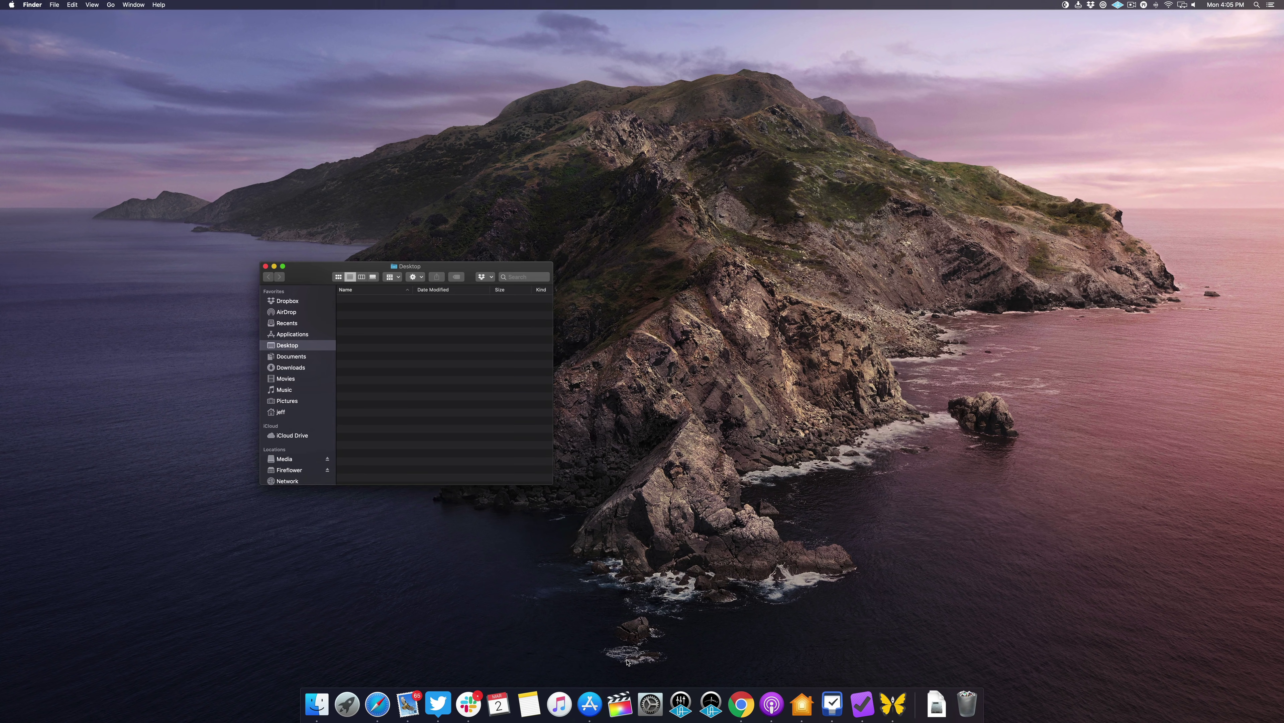
key(ctrl+alt+super+t)
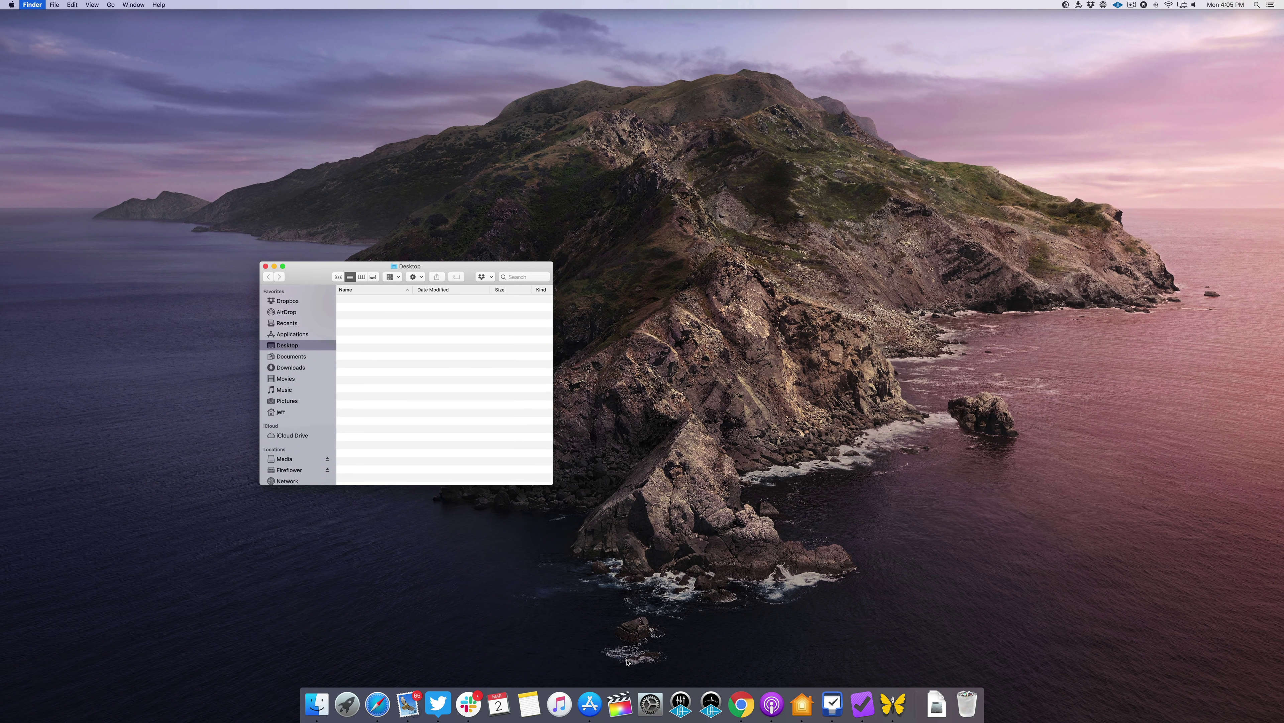
key(ctrl+alt+super+t)
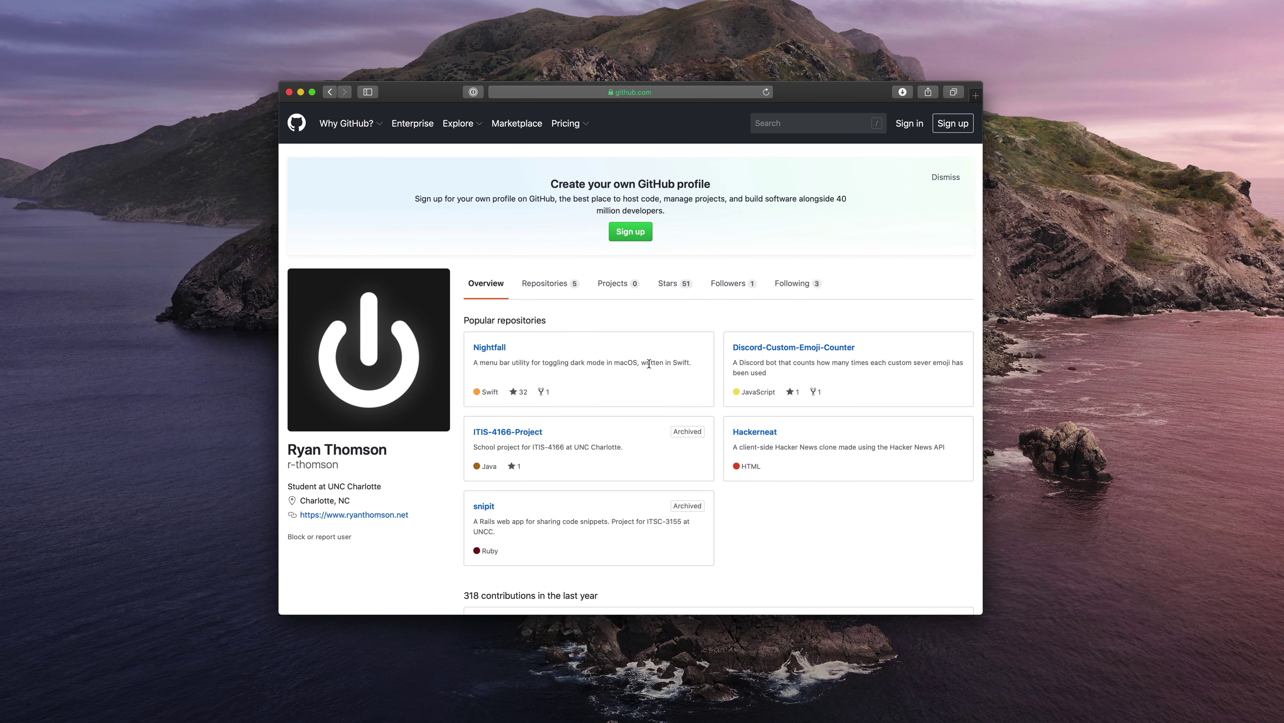
Open the Nightfall repository from the developer's GitHub profile and look through its README down to the download section
click(495, 348)
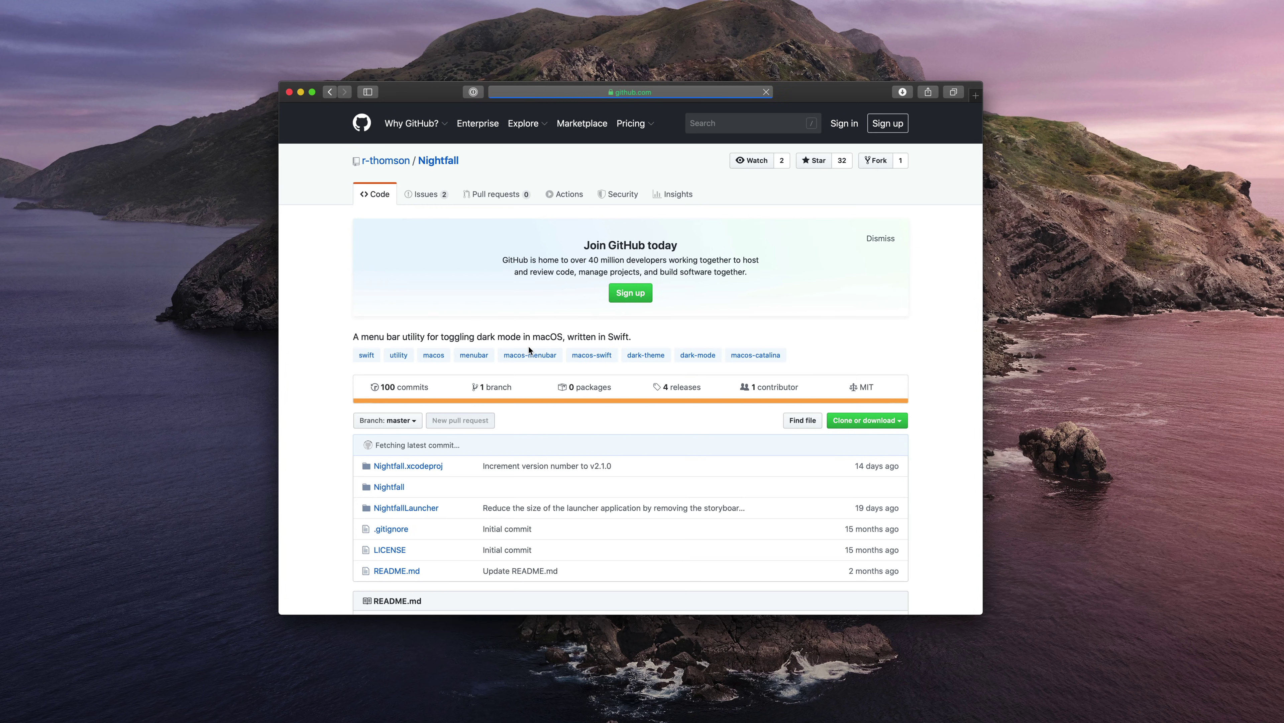
scroll(314, 457, down, 10)
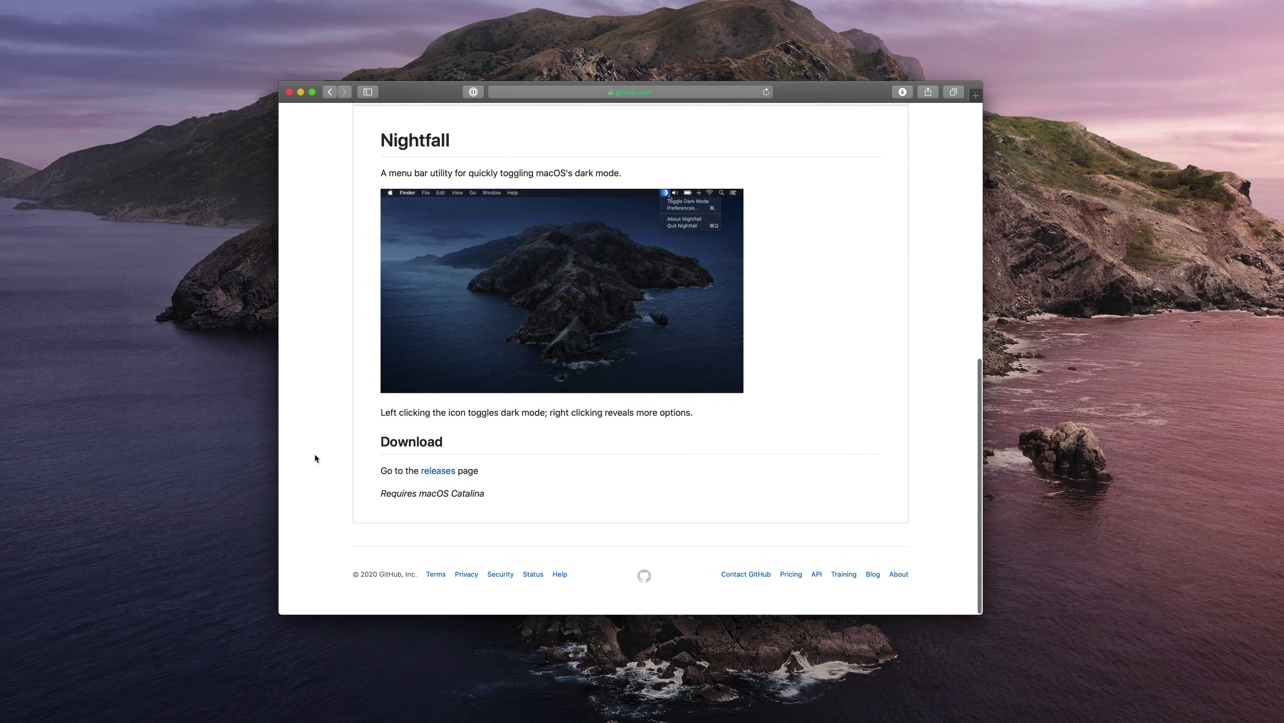
scroll(338, 450, up, 15)
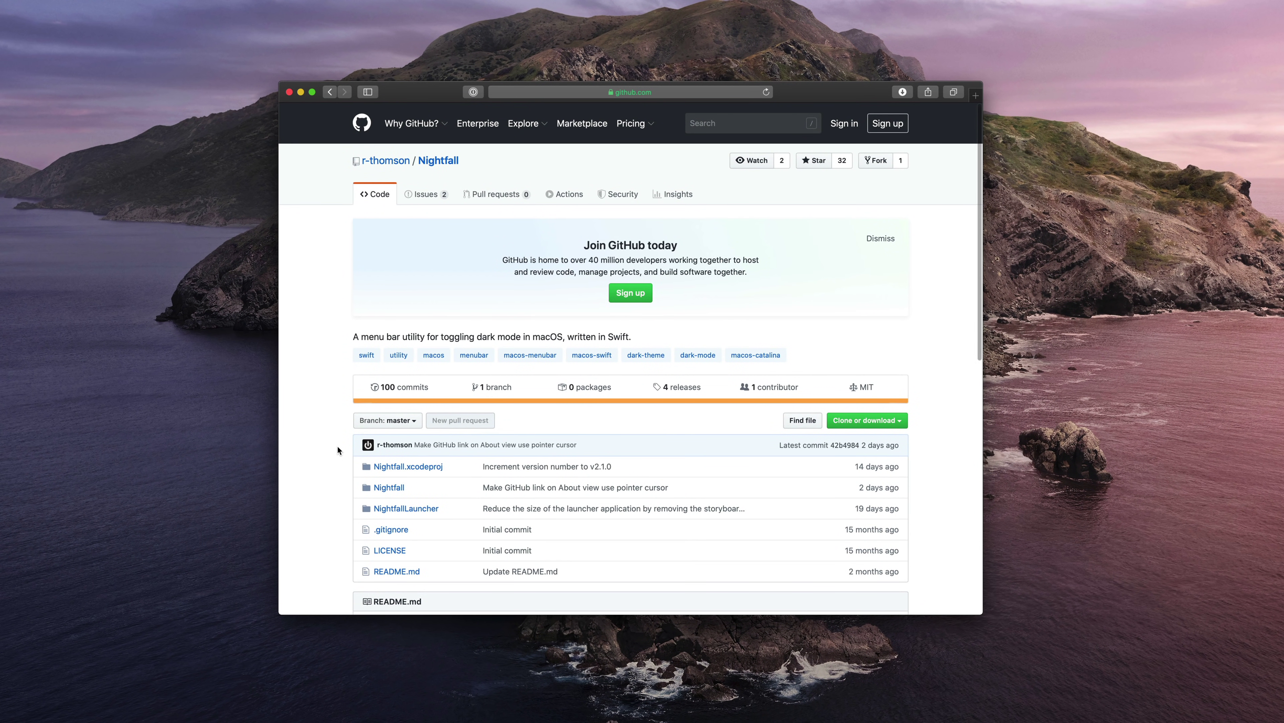